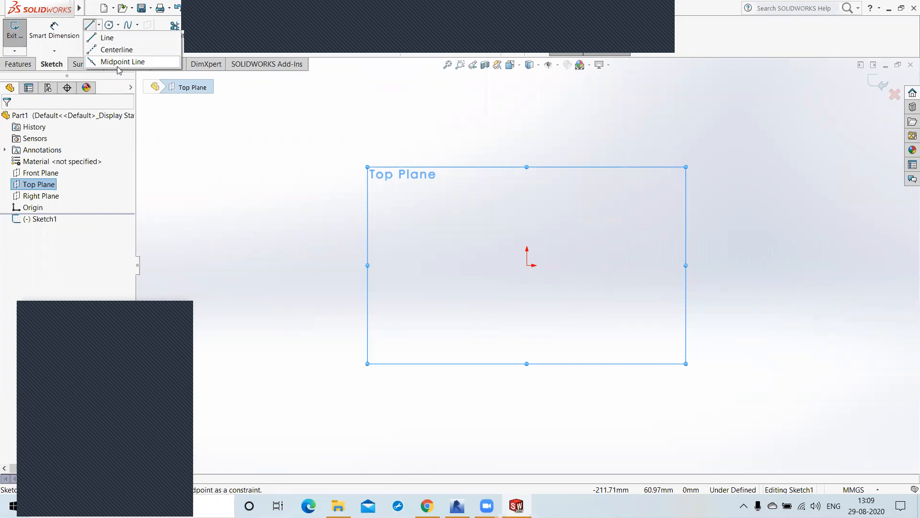
# Step: Sketch a closed rectangle with the Line tool, starting at the origin, about 75 mm wide and 43 mm high
pyautogui.click(108, 38)
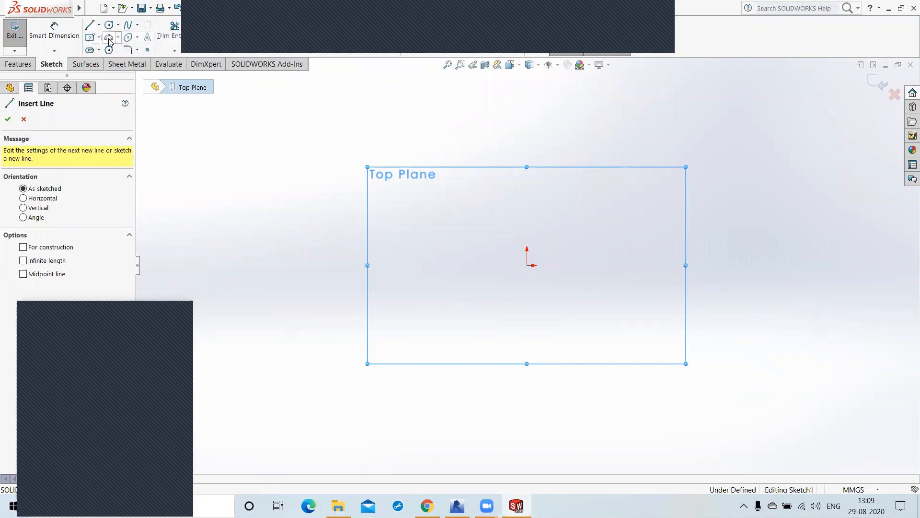
pyautogui.click(526, 265)
pyautogui.click(526, 187)
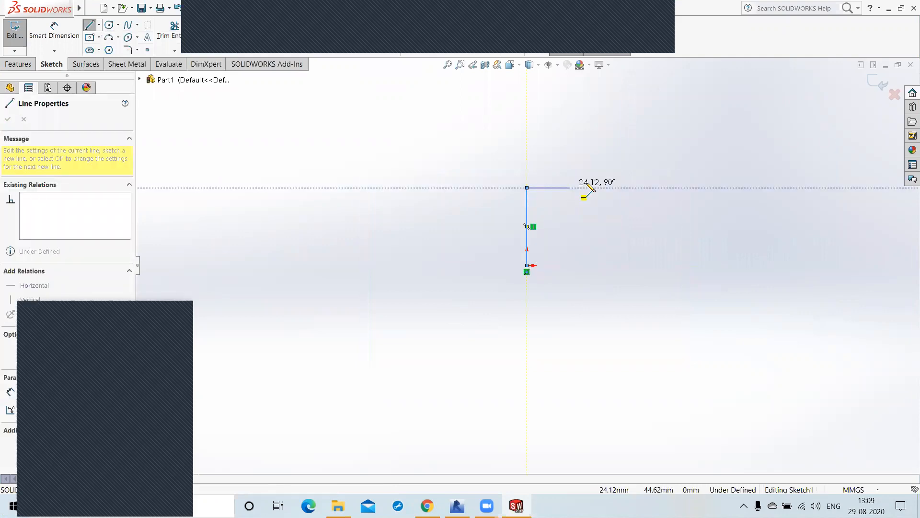
pyautogui.click(659, 188)
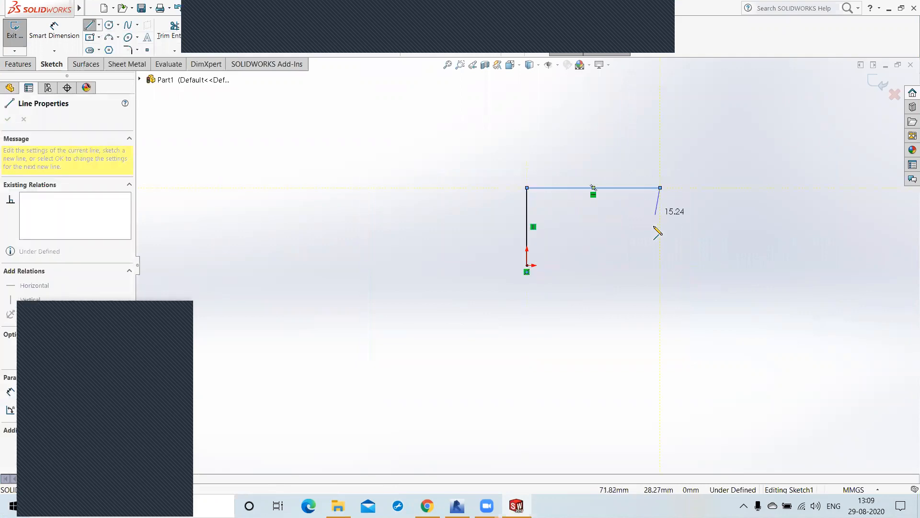
pyautogui.click(660, 265)
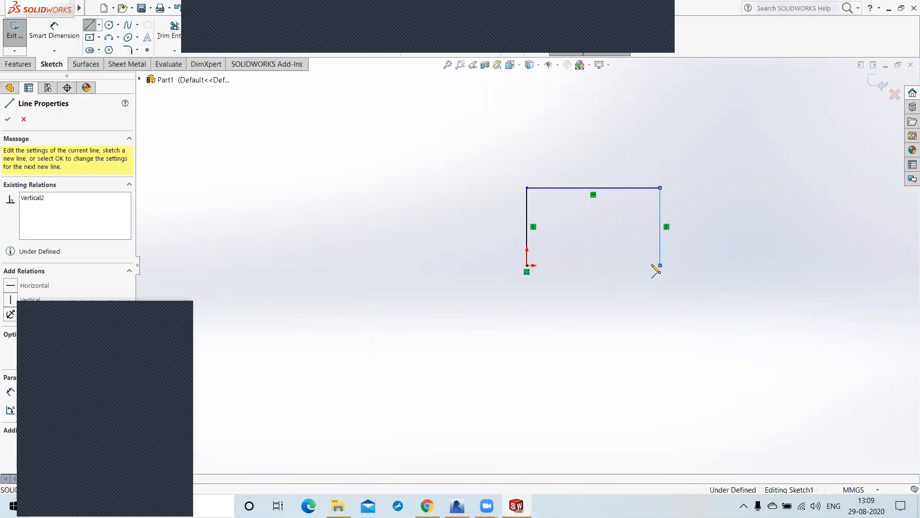
pyautogui.click(527, 265)
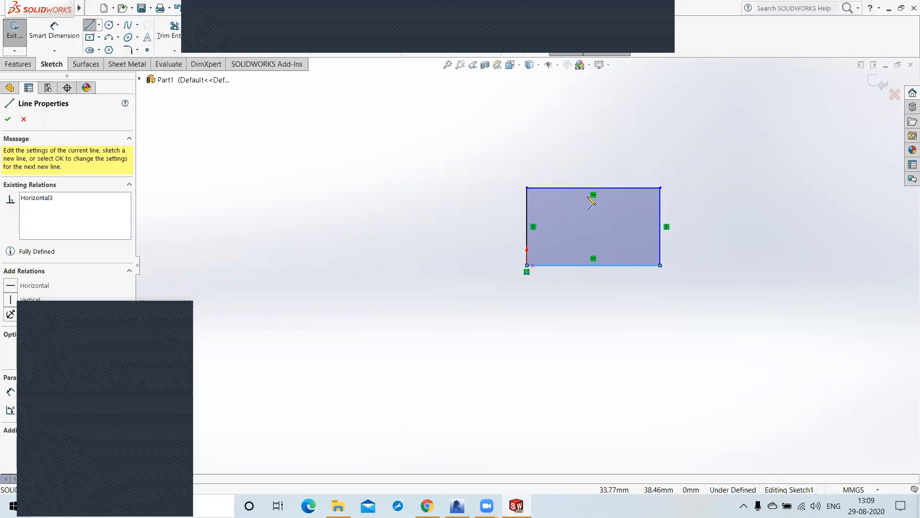
# Step: Sketch a separate inclined line beside the rectangle, rising toward the upper right, and end the line chain
pyautogui.click(367, 250)
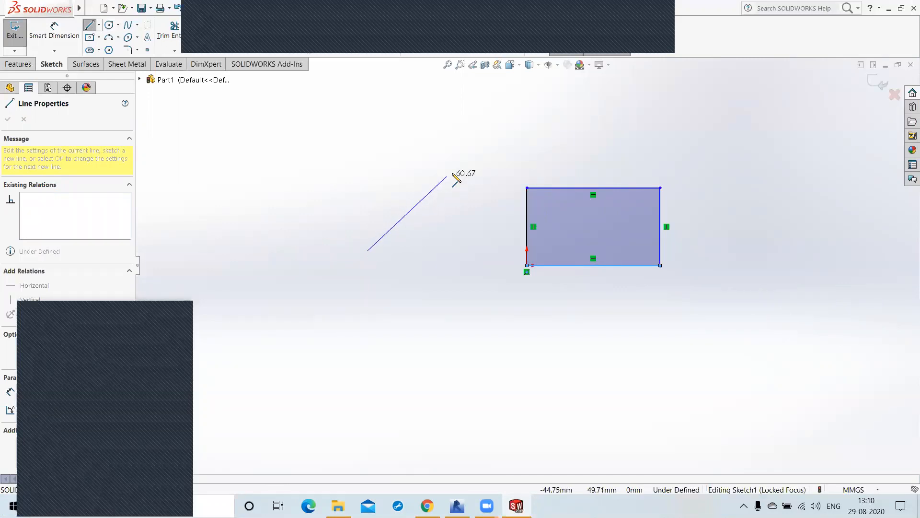
pyautogui.click(465, 165)
pyautogui.rightClick(504, 164)
pyautogui.click(505, 164)
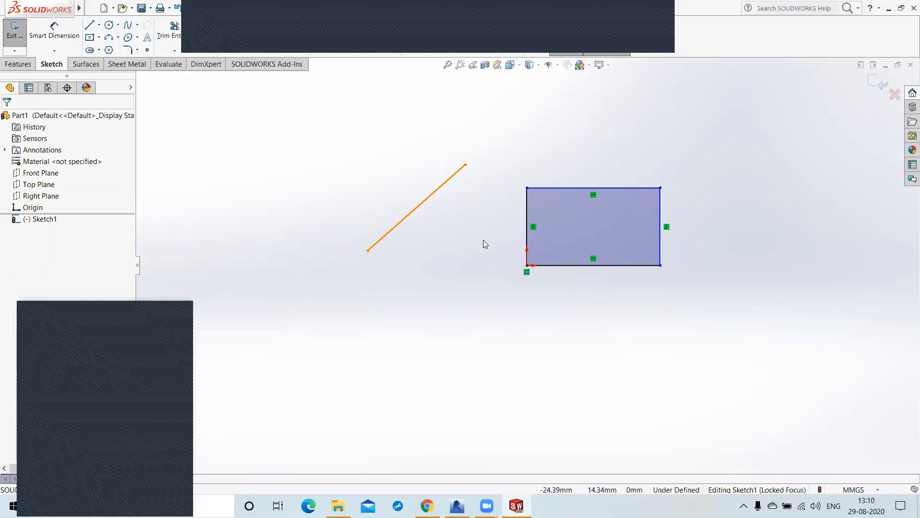
# Step: Sketch a closed, tilted four-sided outline of freehand lines above the rectangle, with no edge horizontal or vertical
pyautogui.click(89, 24)
pyautogui.click(580, 132)
pyautogui.click(626, 91)
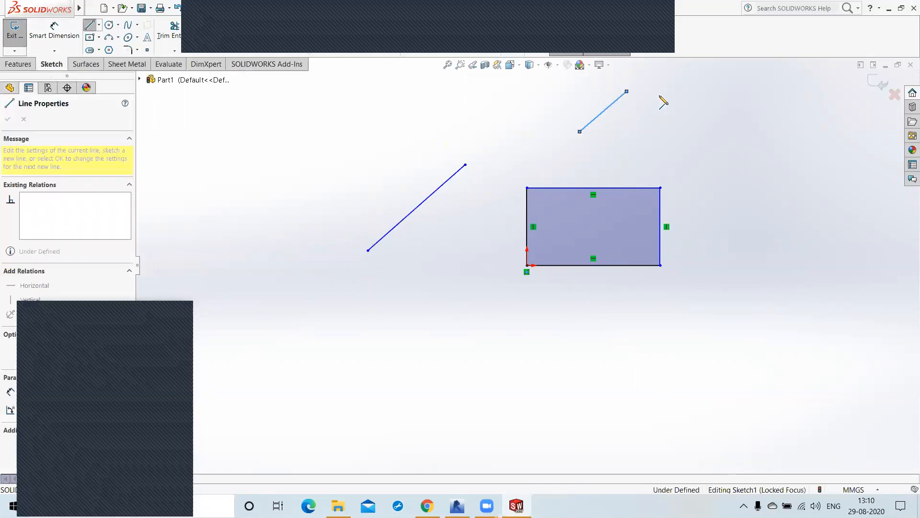
pyautogui.click(687, 102)
pyautogui.click(651, 152)
pyautogui.click(580, 131)
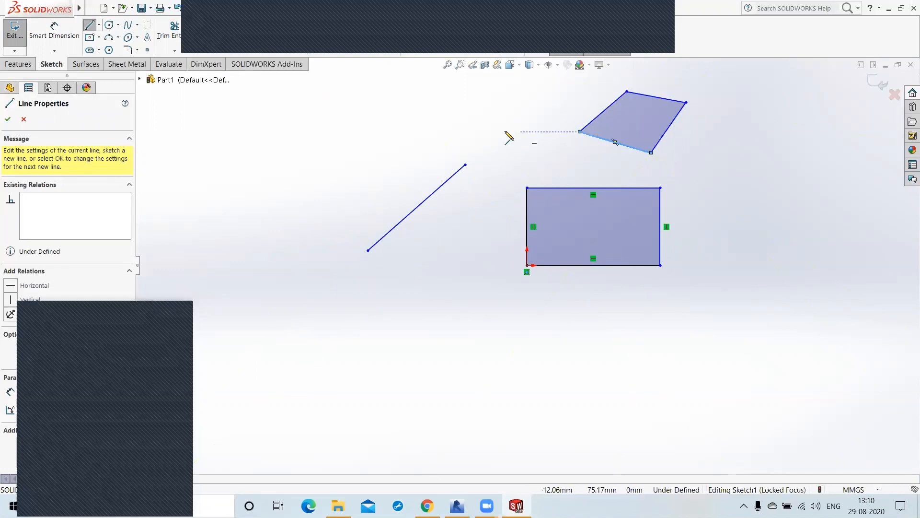
pyautogui.rightClick(512, 136)
pyautogui.click(527, 138)
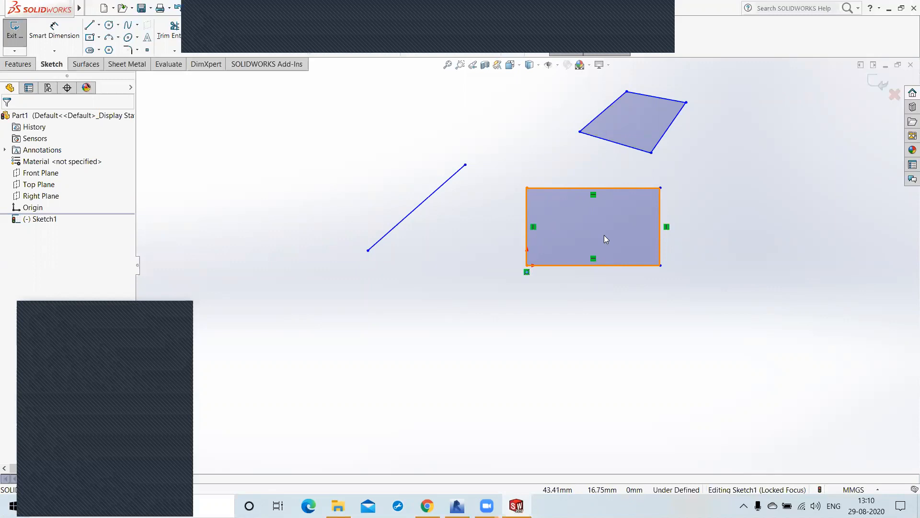
# Step: Stretch the four-sided outline by moving its right edge outward by its midpoint and its left edge slightly outward
pyautogui.click(668, 136)
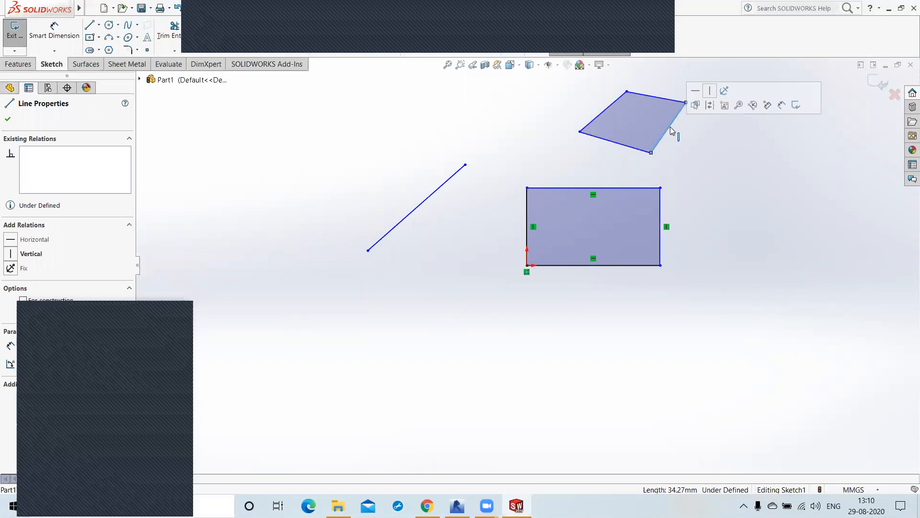
pyautogui.click(670, 127)
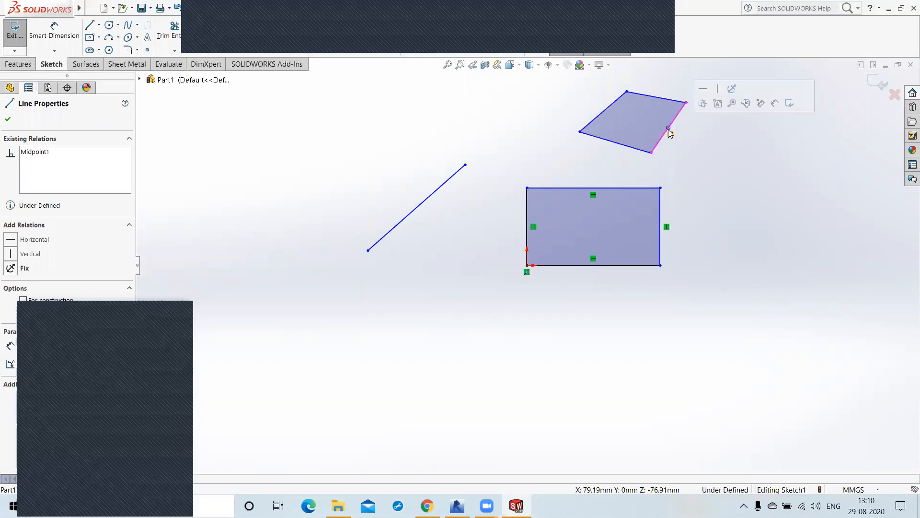
pyautogui.moveTo(669, 128); pyautogui.dragTo(697, 143)
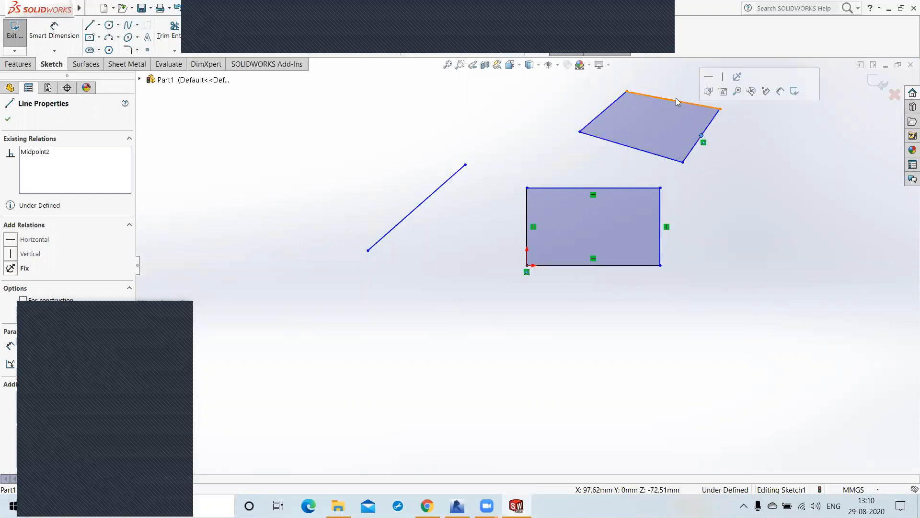
pyautogui.click(704, 145)
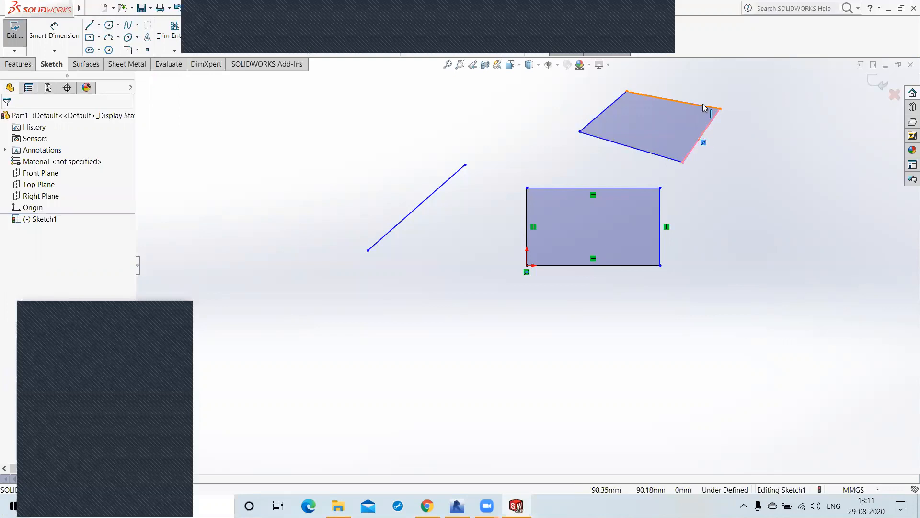
pyautogui.moveTo(604, 116)
pyautogui.mouseDown()
pyautogui.moveTo(555, 103)
pyautogui.moveTo(594, 117)
pyautogui.mouseUp()
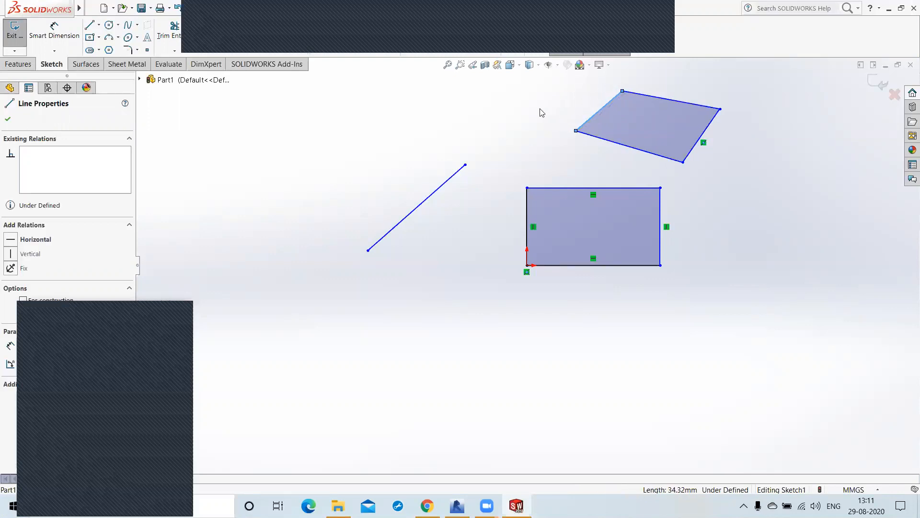
pyautogui.click(541, 113)
pyautogui.moveTo(696, 83); pyautogui.dragTo(745, 126)
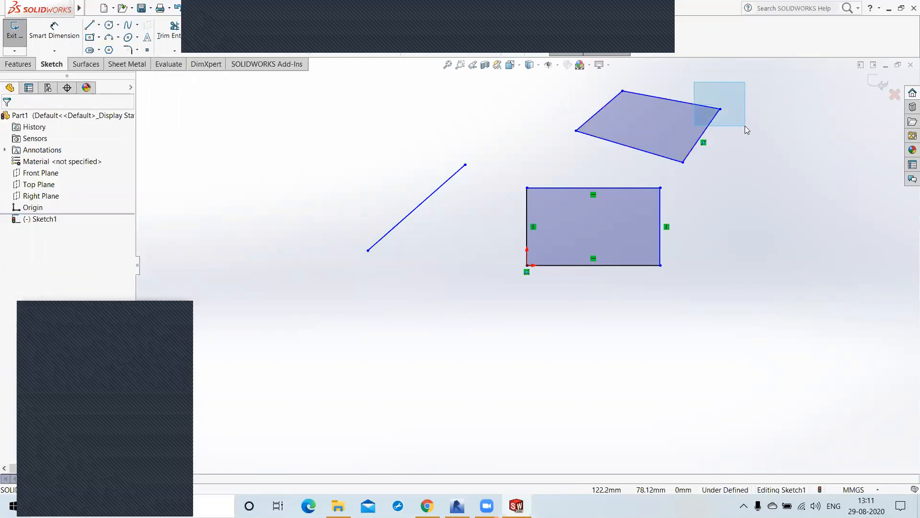
# Step: Make the four-sided outline's right edge vertical and its lower edge horizontal
pyautogui.click(720, 109)
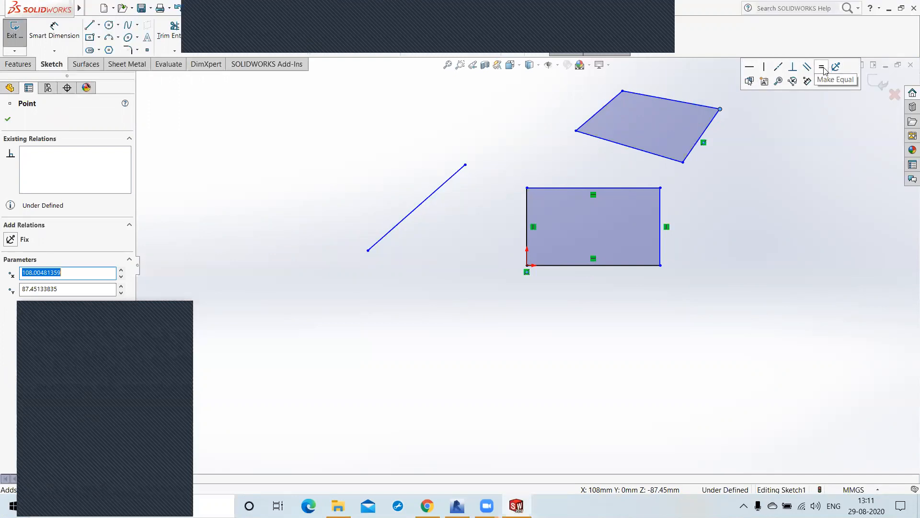
pyautogui.click(712, 128)
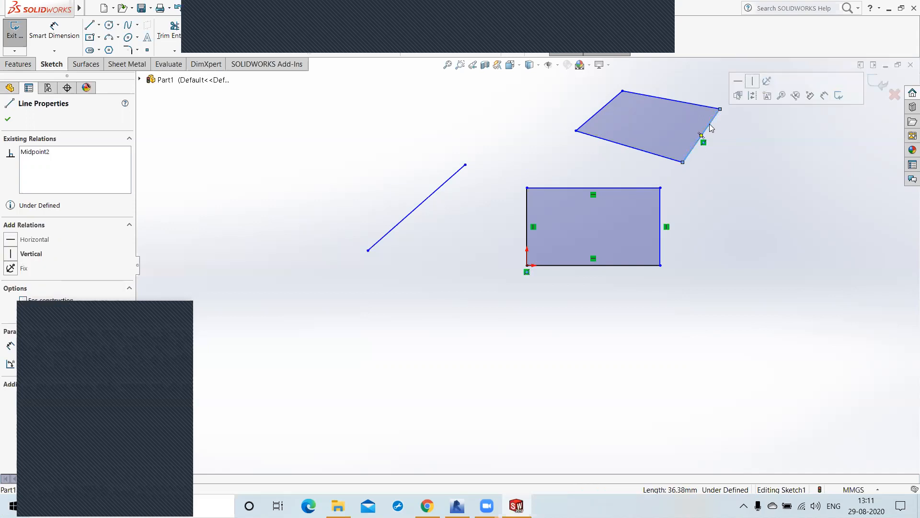
pyautogui.click(754, 82)
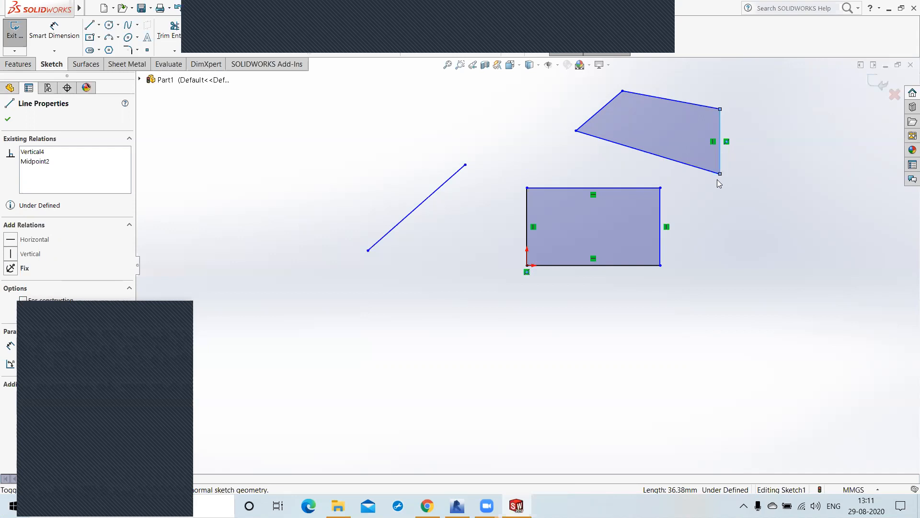
pyautogui.click(655, 158)
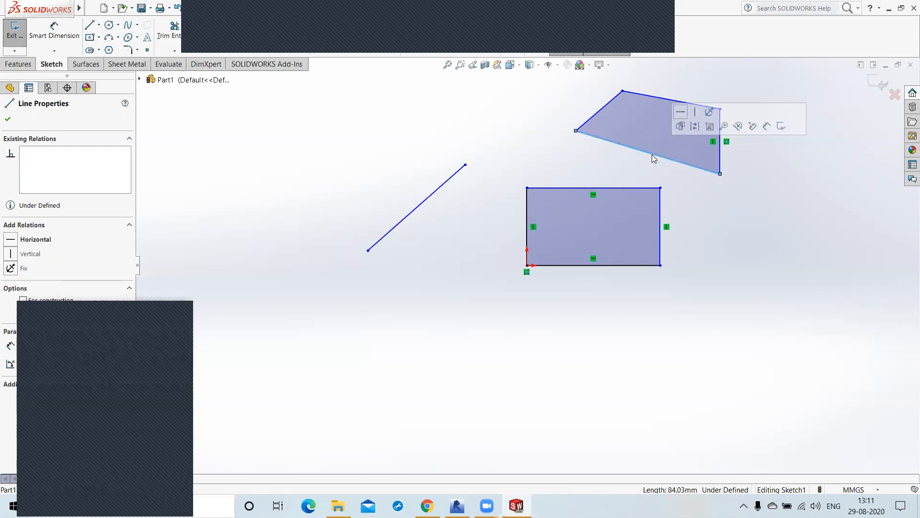
pyautogui.click(681, 112)
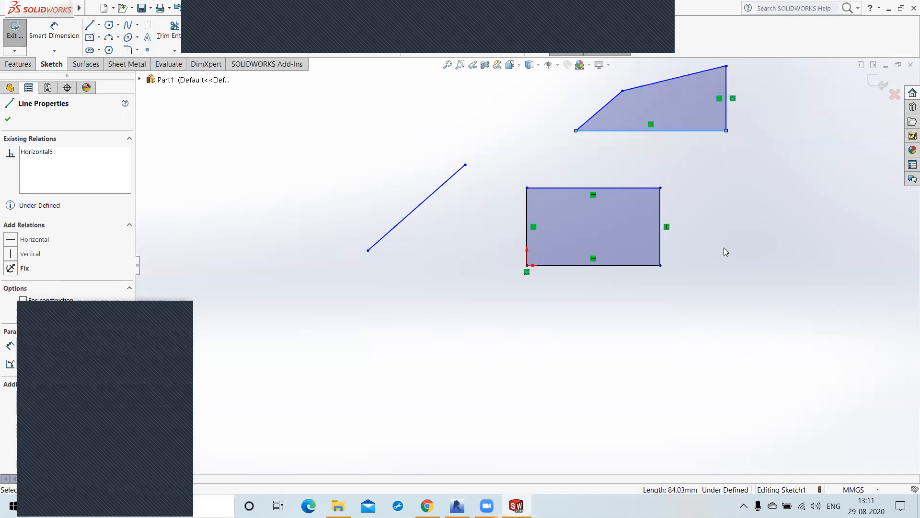
pyautogui.click(722, 197)
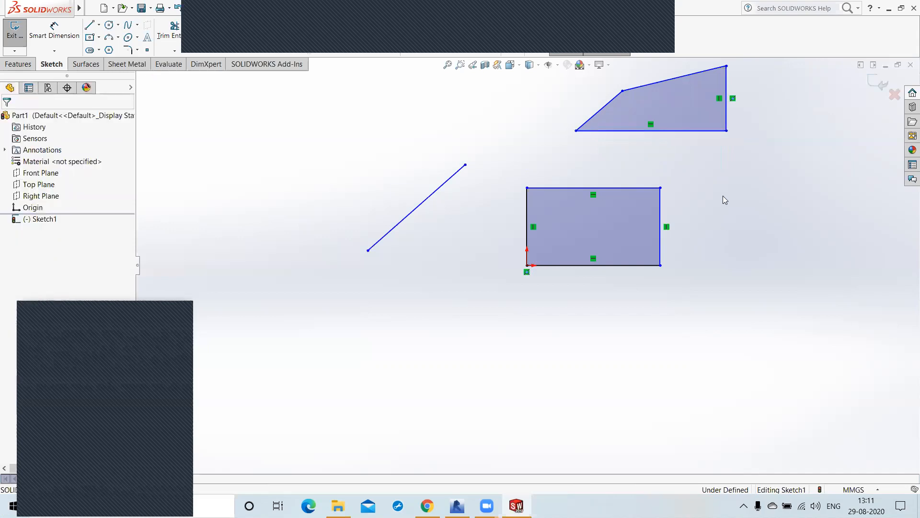
# Step: Make the four-sided outline's slanted left edge perpendicular to its bottom edge
pyautogui.click(714, 130)
pyautogui.keyDown('ctrl'); pyautogui.click(728, 117); pyautogui.keyUp('ctrl')
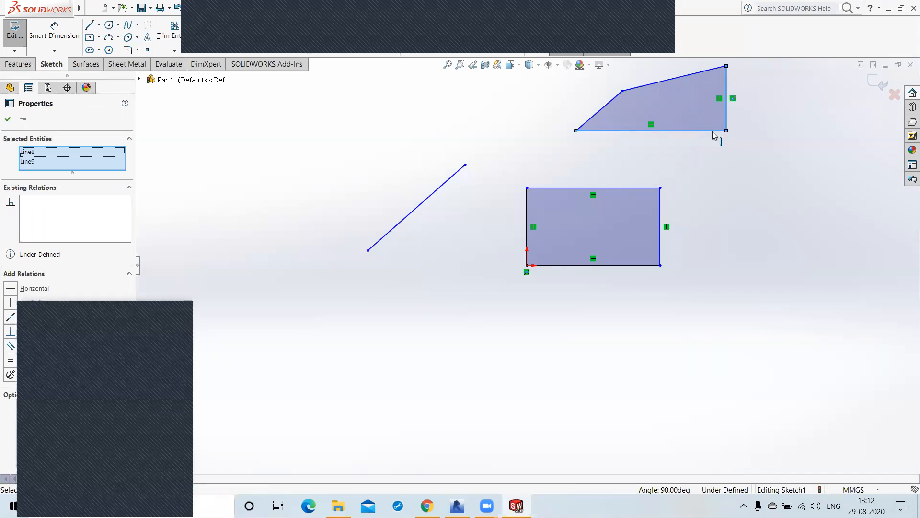
pyautogui.click(595, 156)
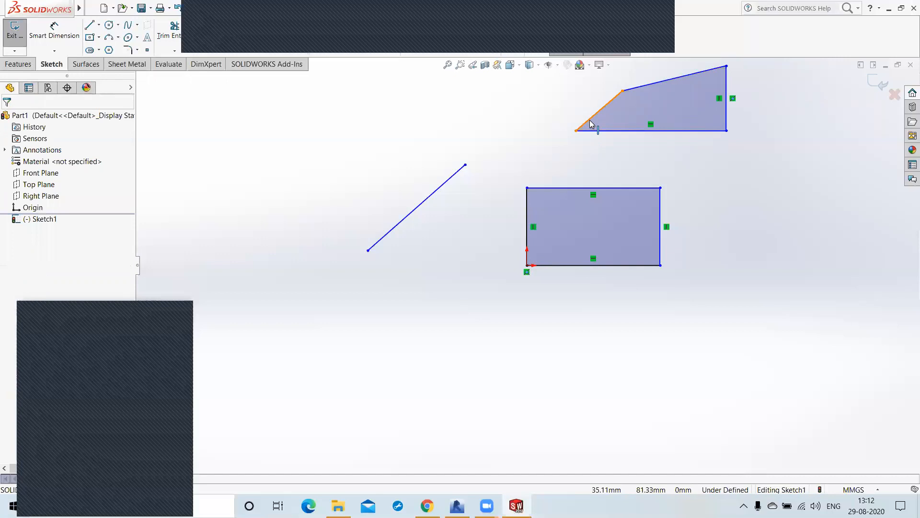
pyautogui.click(593, 123)
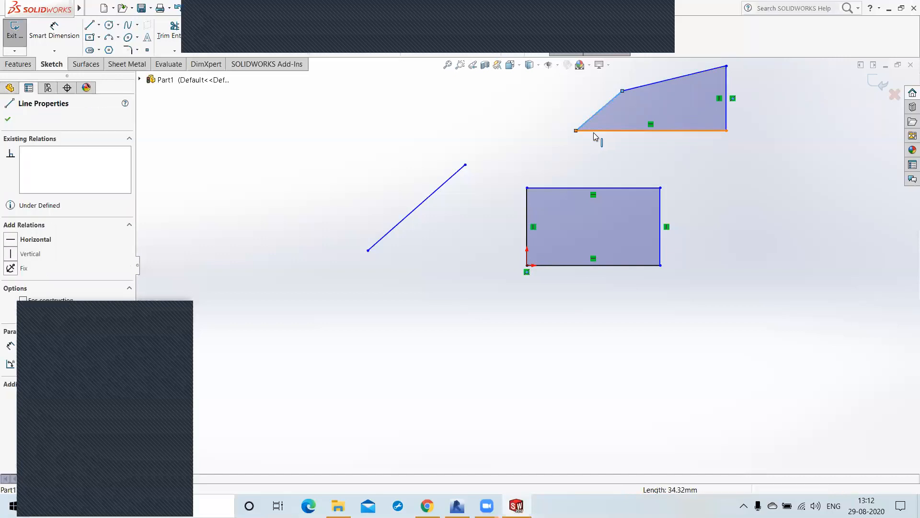
pyautogui.keyDown('ctrl'); pyautogui.click(593, 131); pyautogui.keyUp('ctrl')
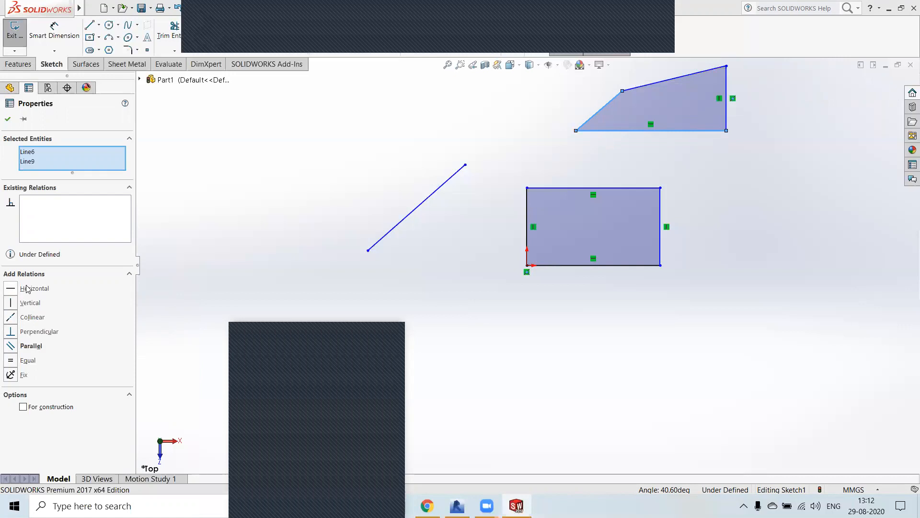
pyautogui.click(12, 331)
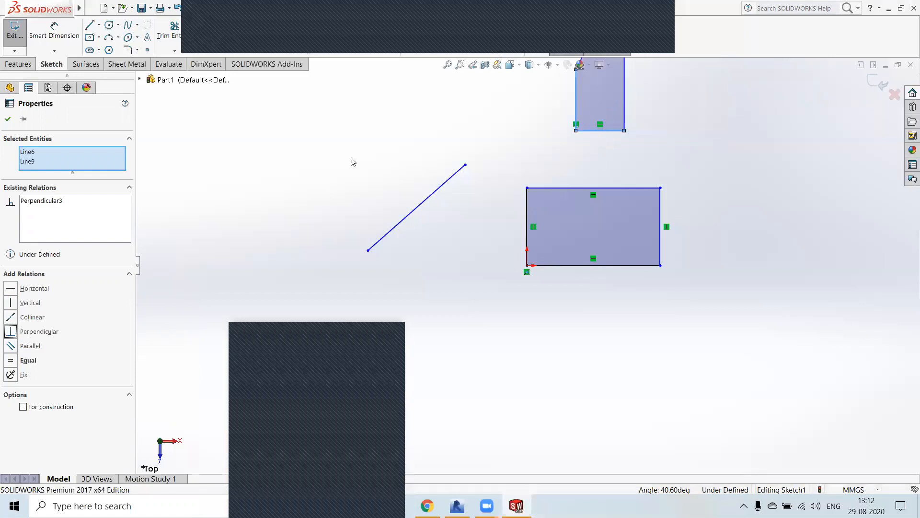
# Step: Examine the perpendicular relation marker at the upper outline's lower-left corner up close
pyautogui.moveTo(518, 225); pyautogui.dragTo(525, 257, button='middle')
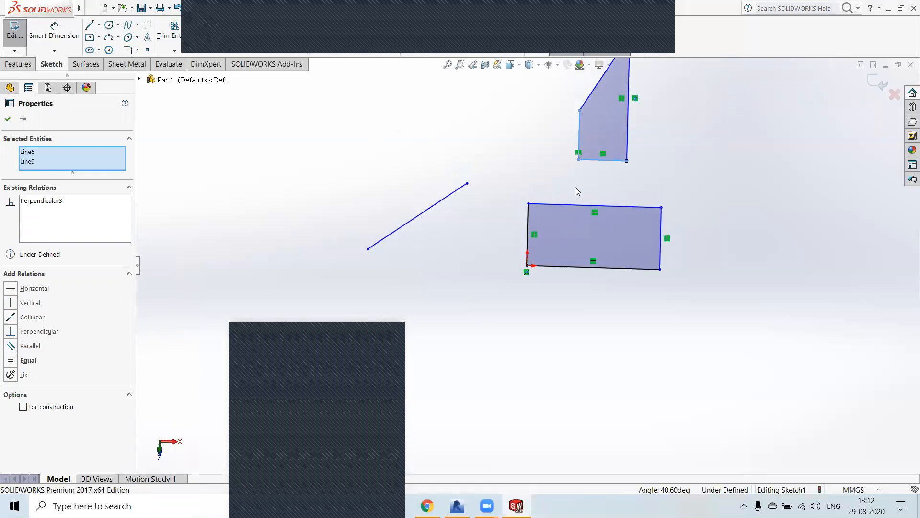
pyautogui.scroll(-3, 575, 187)
pyautogui.scroll(5, 575, 187)
pyautogui.click(510, 186)
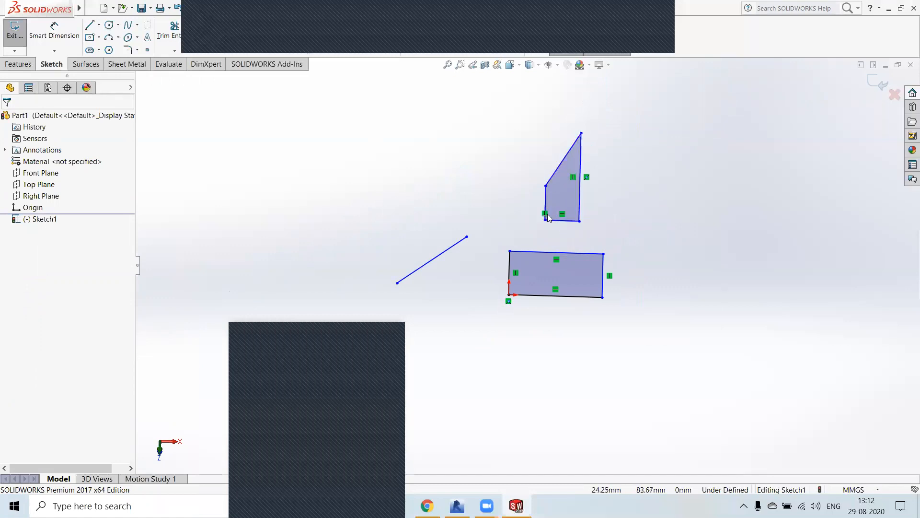
pyautogui.scroll(3, 543, 218)
pyautogui.scroll(-5, 543, 220)
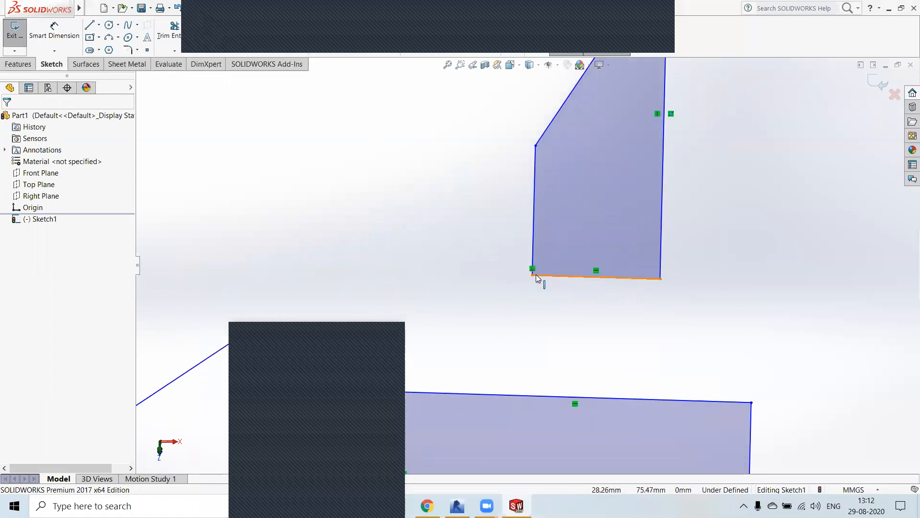
# Step: Reshape the upper outline by lowering its peak and widening it slightly, leaving the right edge about 42 mm long
pyautogui.scroll(2, 546, 277)
pyautogui.scroll(1, 557, 272)
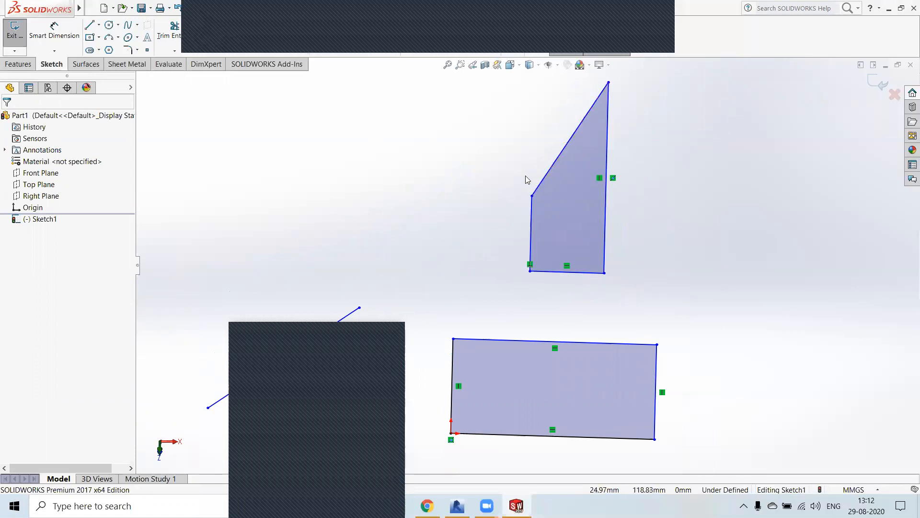
pyautogui.moveTo(609, 82)
pyautogui.mouseDown()
pyautogui.moveTo(603, 155)
pyautogui.moveTo(625, 157)
pyautogui.moveTo(595, 161)
pyautogui.moveTo(621, 167)
pyautogui.moveTo(612, 184)
pyautogui.moveTo(657, 193)
pyautogui.moveTo(620, 199)
pyautogui.mouseUp()
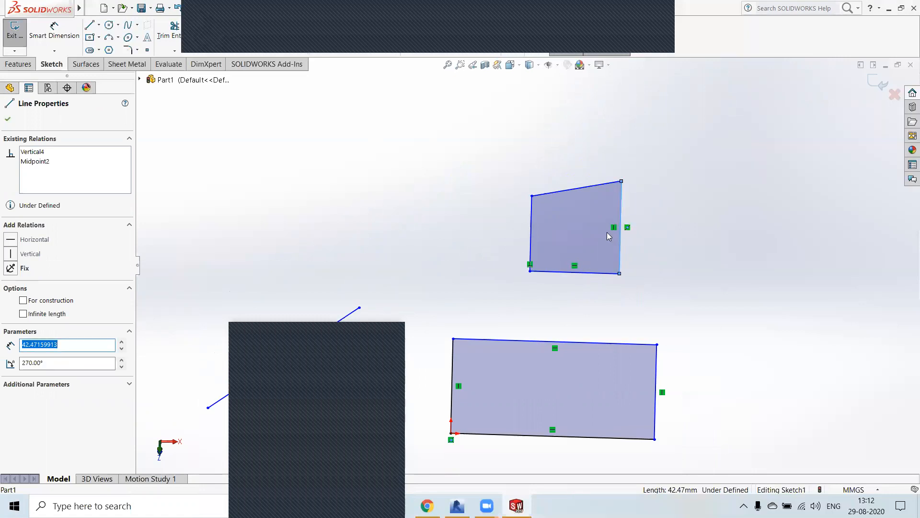
pyautogui.click(656, 196)
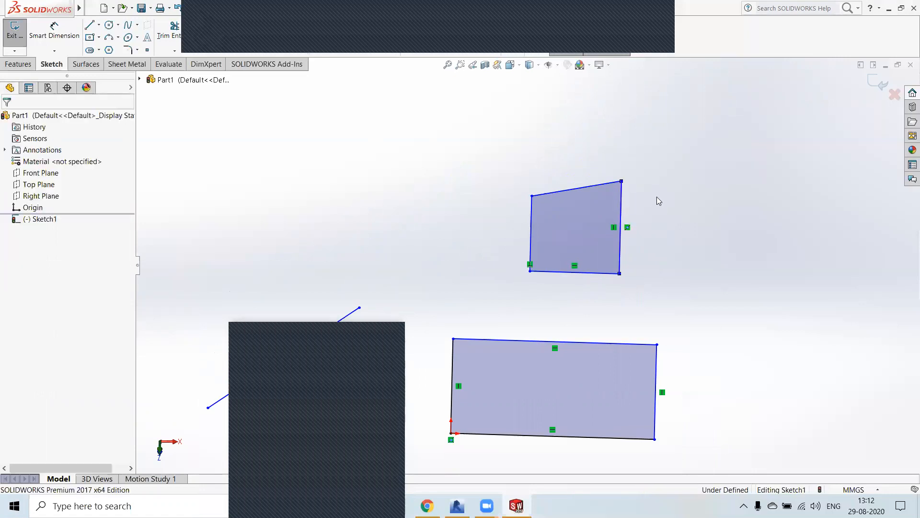
# Step: Examine the relations available for the upper outline's upper-left corner point and the two edges meeting there
pyautogui.click(532, 197)
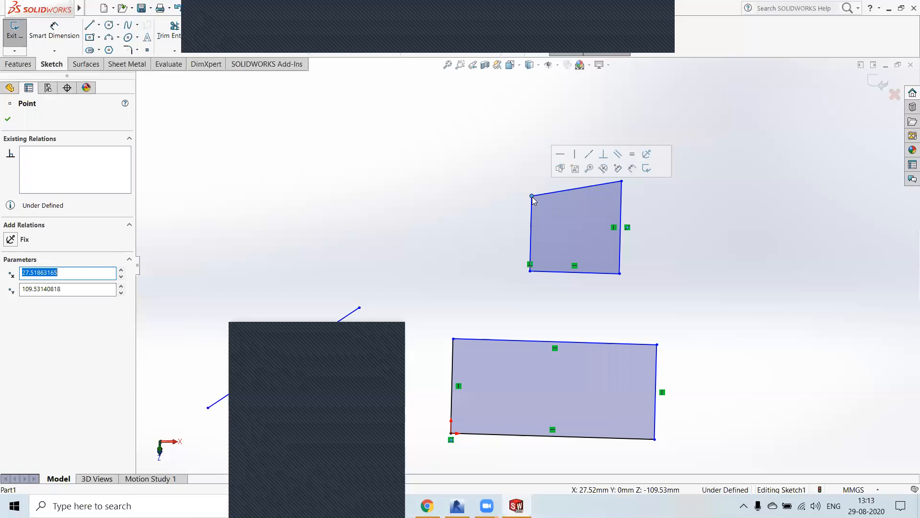
pyautogui.rightClick(533, 199)
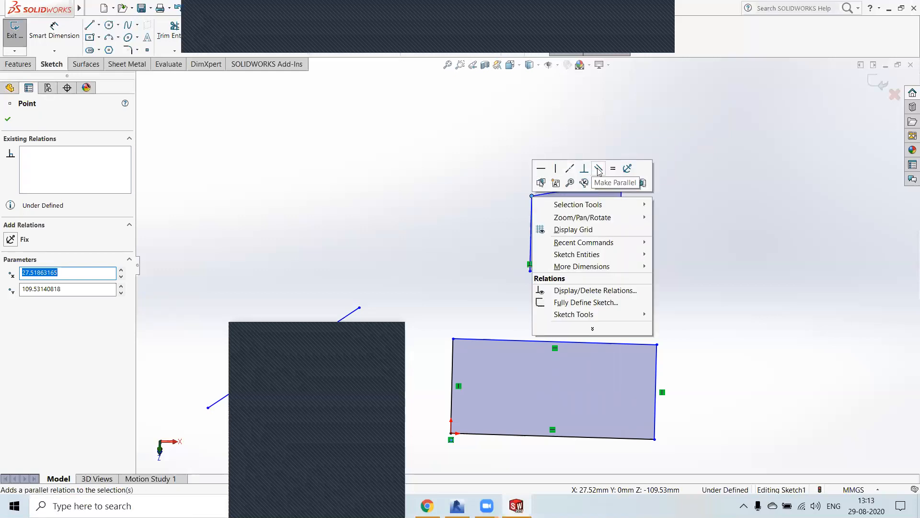
pyautogui.click(527, 185)
pyautogui.moveTo(505, 174); pyautogui.dragTo(536, 203)
pyautogui.click(533, 198)
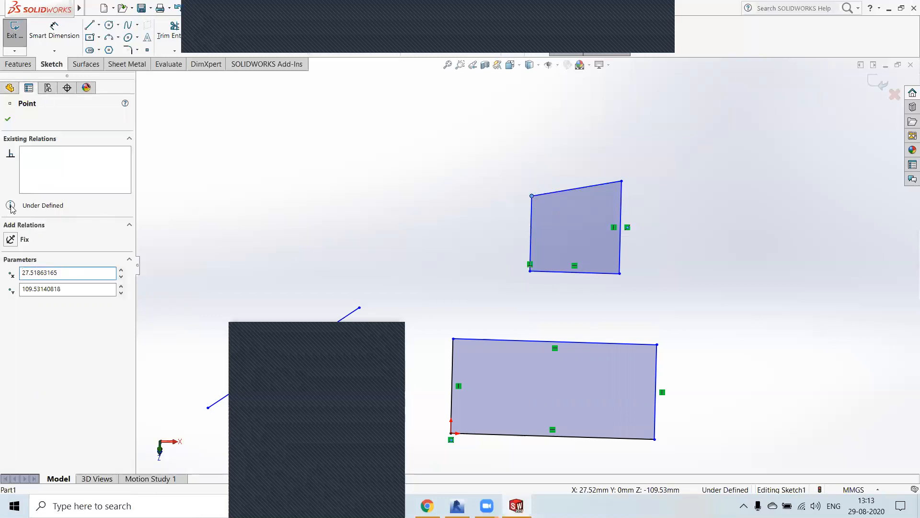
pyautogui.keyDown('ctrl'); pyautogui.click(544, 193); pyautogui.keyUp('ctrl')
pyautogui.keyDown('ctrl'); pyautogui.click(531, 211); pyautogui.keyUp('ctrl')
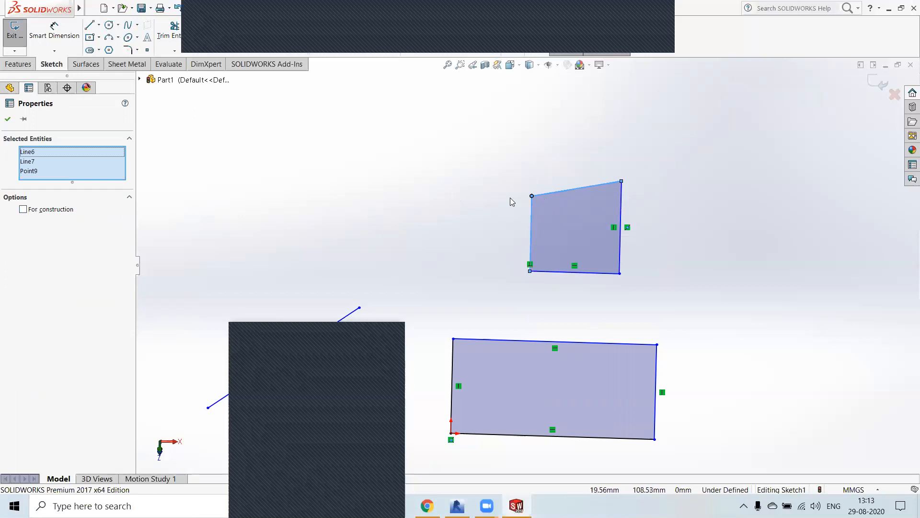
pyautogui.keyDown('ctrl'); pyautogui.click(532, 196); pyautogui.keyUp('ctrl')
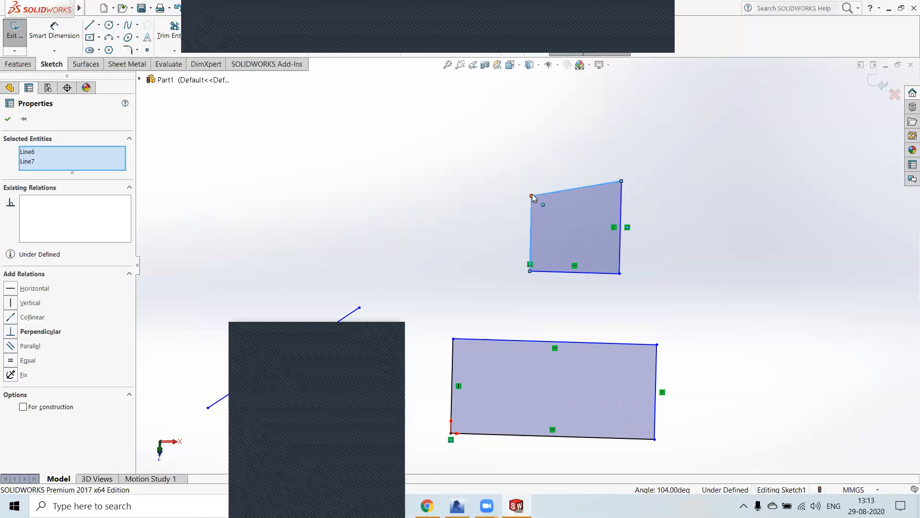
# Step: Use Select Other to list the entities overlapping at the upper outline's upper-left corner, keeping only the corner point selected
pyautogui.click(531, 195)
pyautogui.keyDown('ctrl'); pyautogui.click(531, 194); pyautogui.keyUp('ctrl')
pyautogui.click(531, 195)
pyautogui.click(531, 195)
pyautogui.keyDown('ctrl'); pyautogui.click(531, 194); pyautogui.keyUp('ctrl')
pyautogui.click(531, 194)
pyautogui.keyDown('ctrl'); pyautogui.click(530, 195); pyautogui.keyUp('ctrl')
pyautogui.click(530, 195)
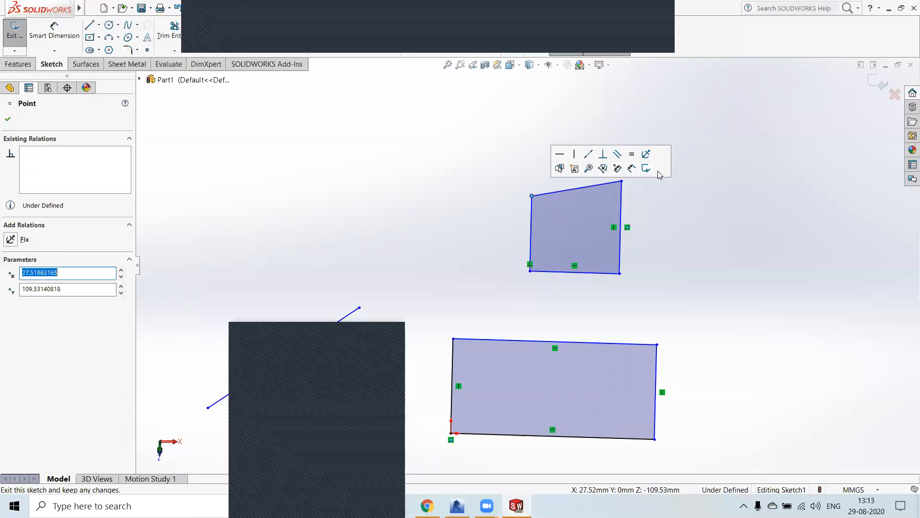
pyautogui.click(560, 169)
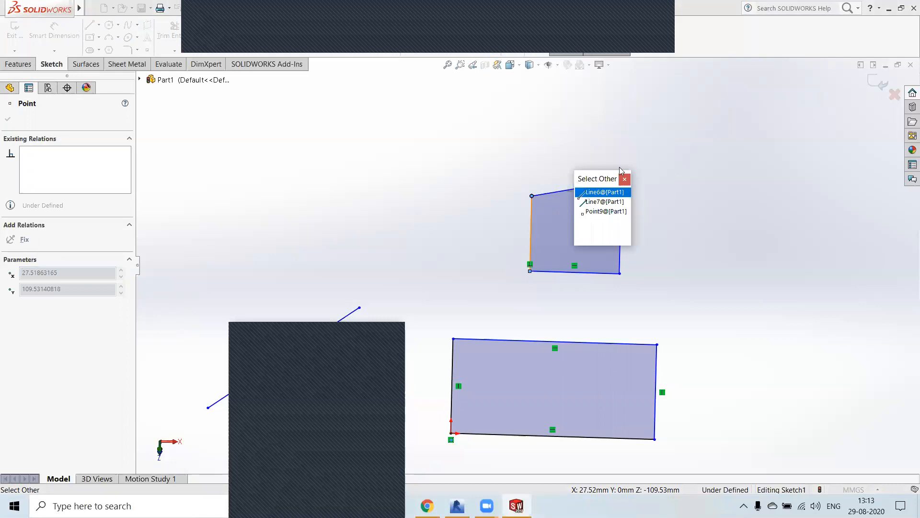
pyautogui.moveTo(595, 180); pyautogui.dragTo(701, 119)
pyautogui.click(698, 153)
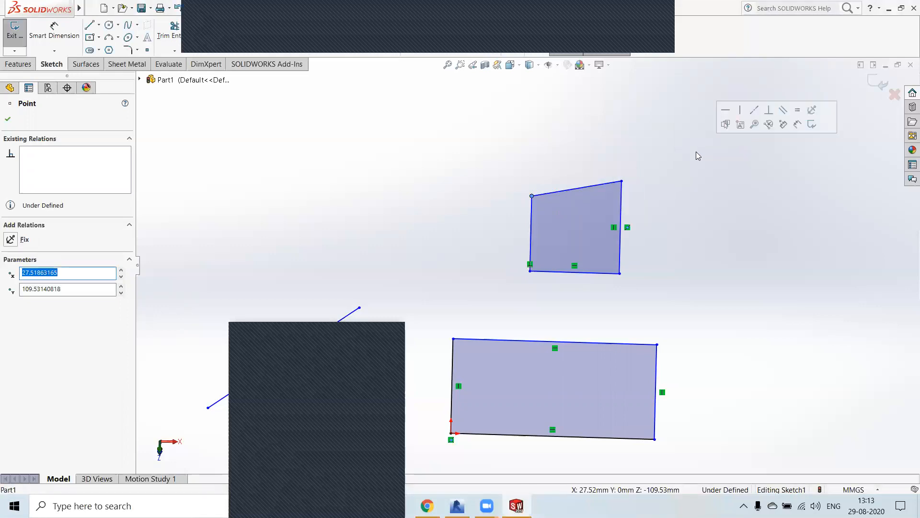
# Step: Add a horizontal relation between the upper outline's upper-left and upper-right corner points
pyautogui.click(10, 206)
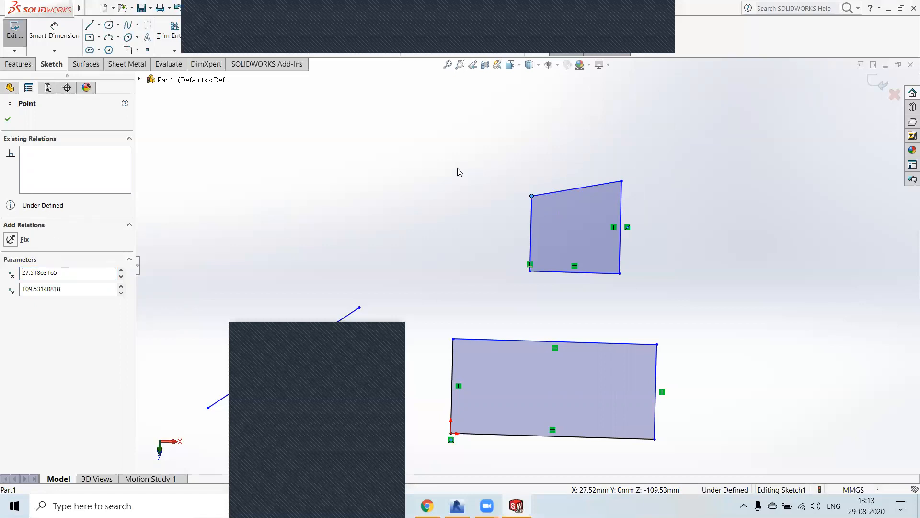
pyautogui.click(622, 182)
pyautogui.keyDown('ctrl'); pyautogui.click(622, 182); pyautogui.keyUp('ctrl')
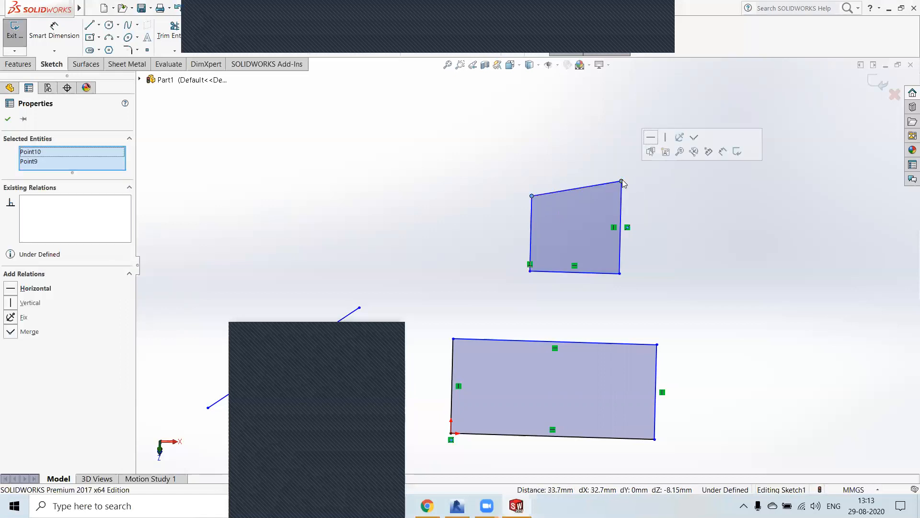
pyautogui.click(11, 289)
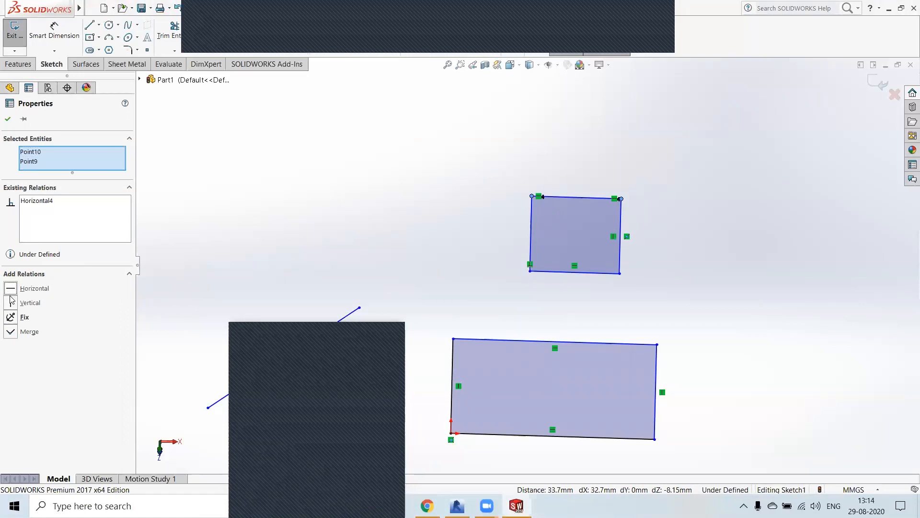
# Step: Add a vertical relation between the same two corner points and delete their horizontal relation
pyautogui.click(11, 303)
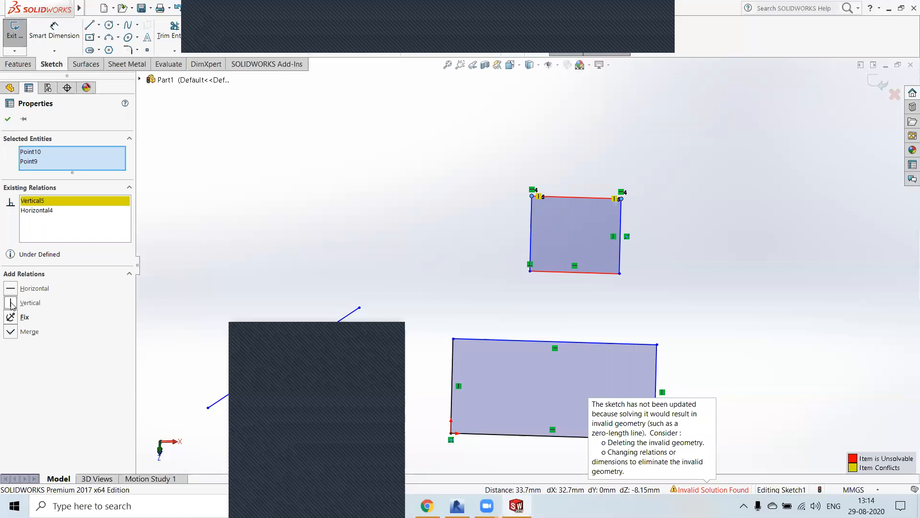
pyautogui.click(41, 214)
pyautogui.rightClick(41, 212)
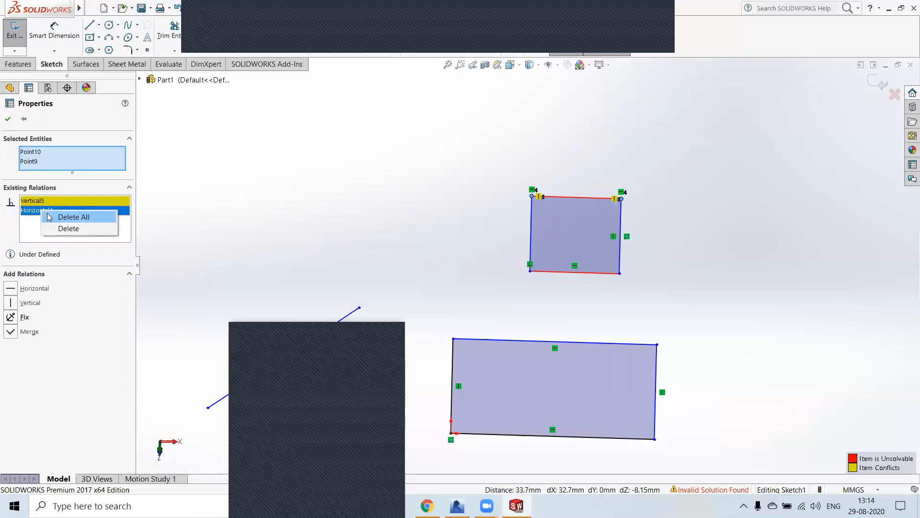
pyautogui.click(57, 229)
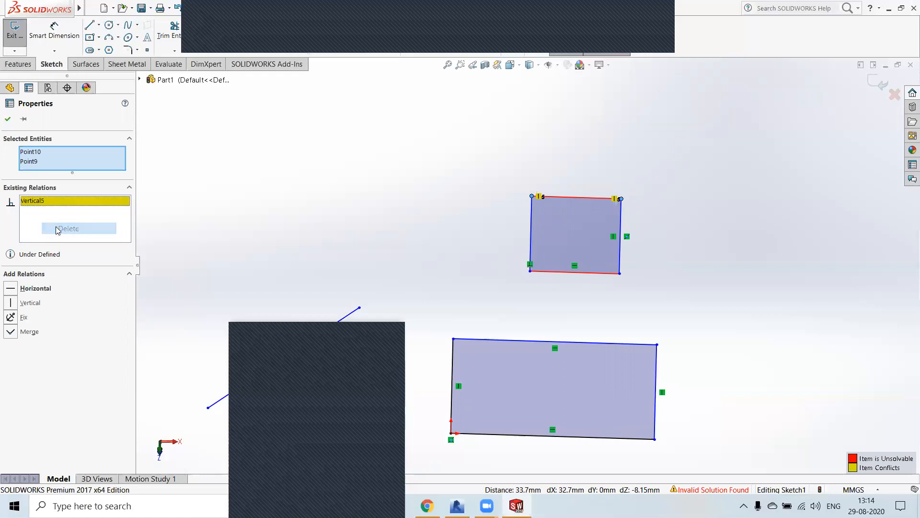
# Step: Try to merge the upper outline's two upper corner points
pyautogui.click(43, 202)
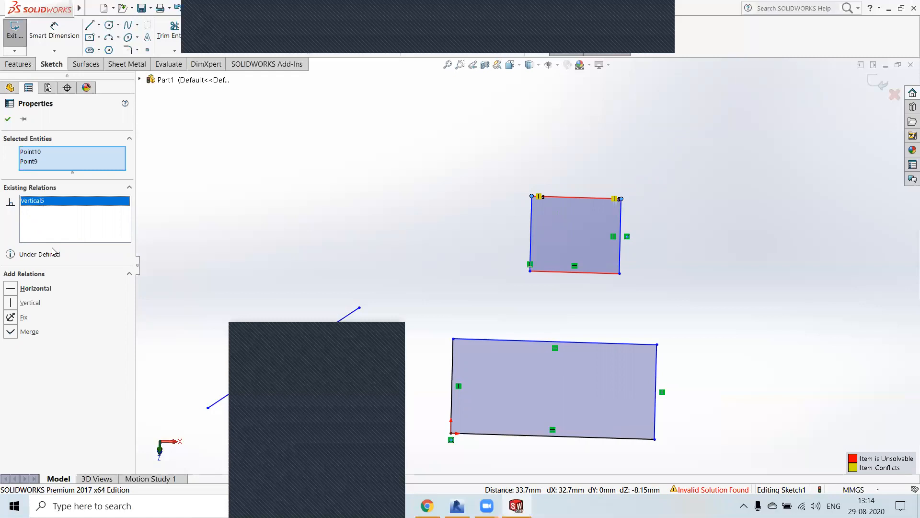
pyautogui.click(12, 336)
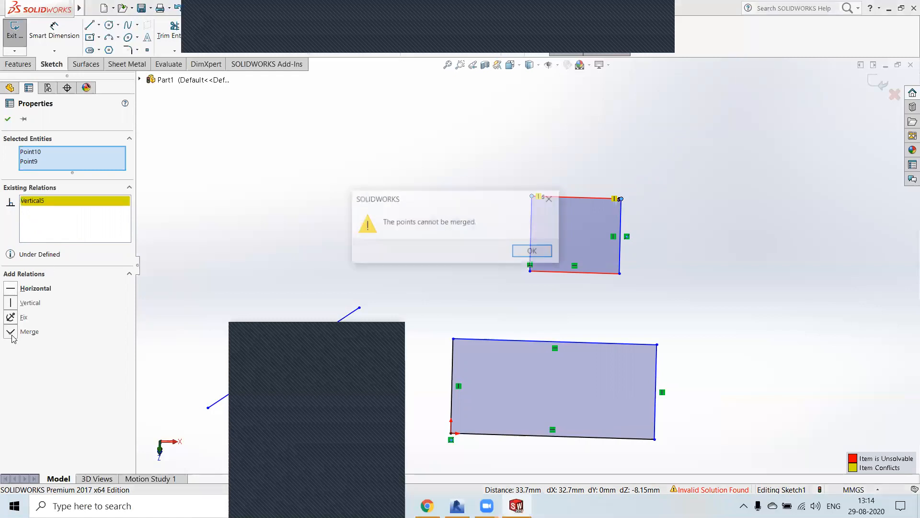
pyautogui.click(529, 252)
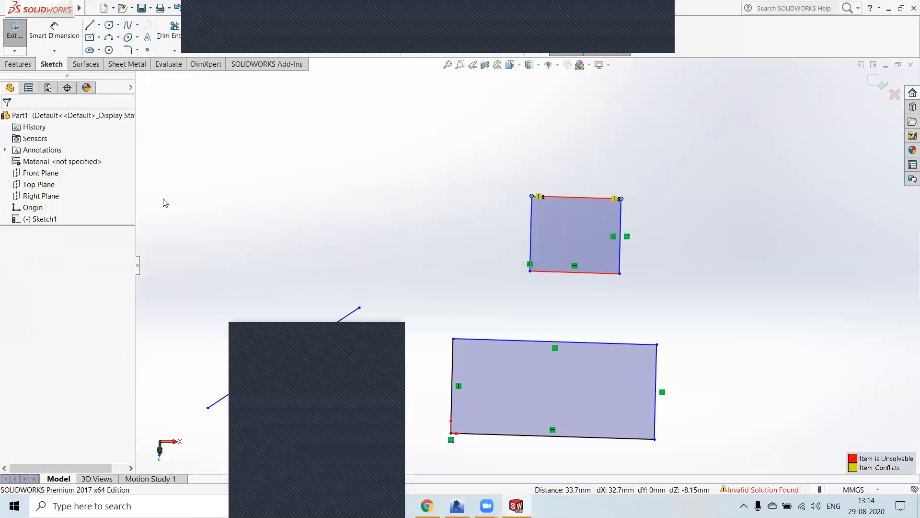
# Step: Delete the conflicting vertical relation between the upper outline's two upper corner points
pyautogui.click(538, 197)
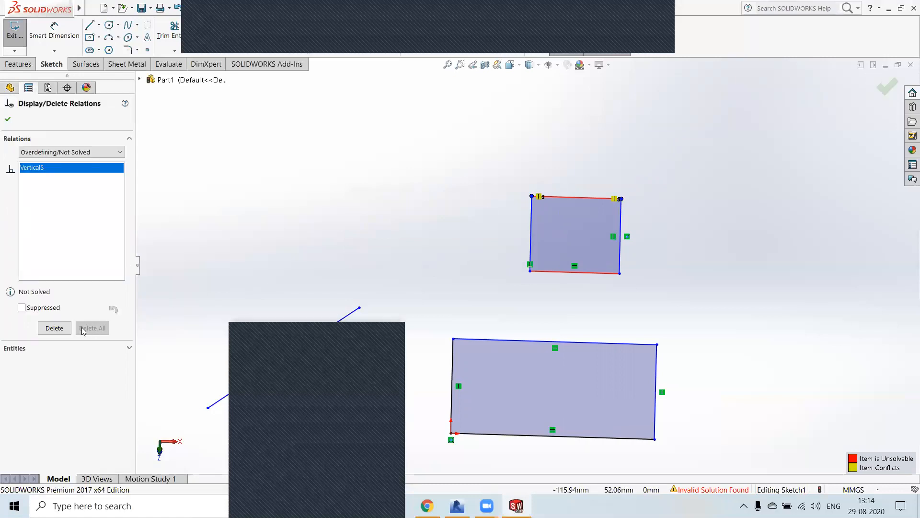
pyautogui.click(54, 328)
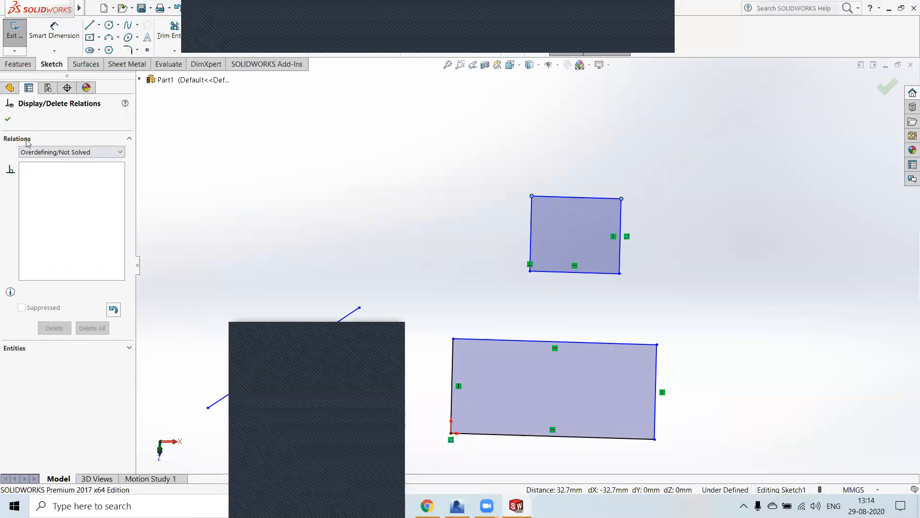
pyautogui.click(7, 120)
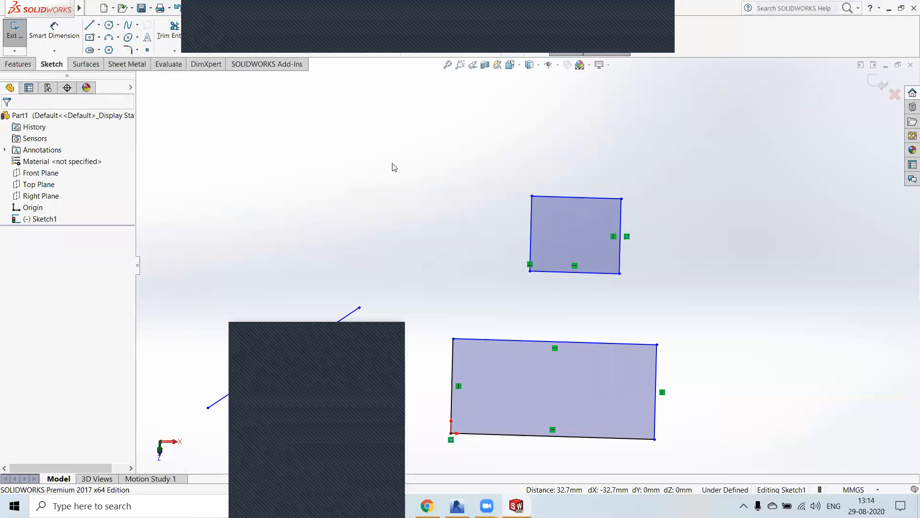
# Step: Try again to merge the upper outline's upper-left and upper-right corner points with no relation between them
pyautogui.click(532, 196)
pyautogui.keyDown('ctrl'); pyautogui.click(621, 199); pyautogui.keyUp('ctrl')
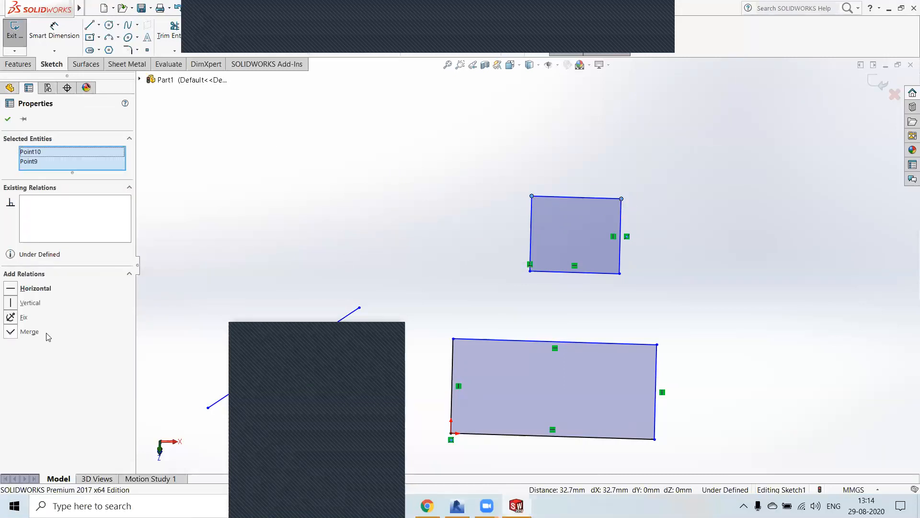
pyautogui.click(10, 335)
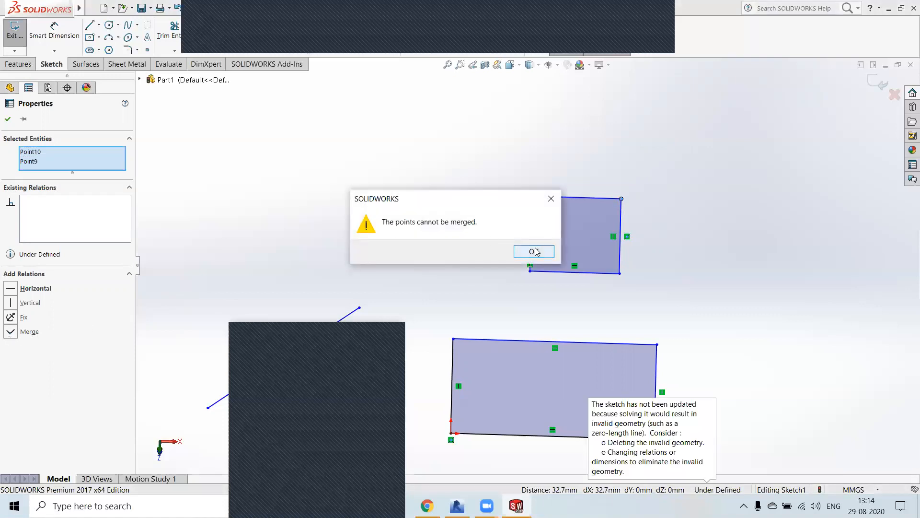
pyautogui.click(534, 252)
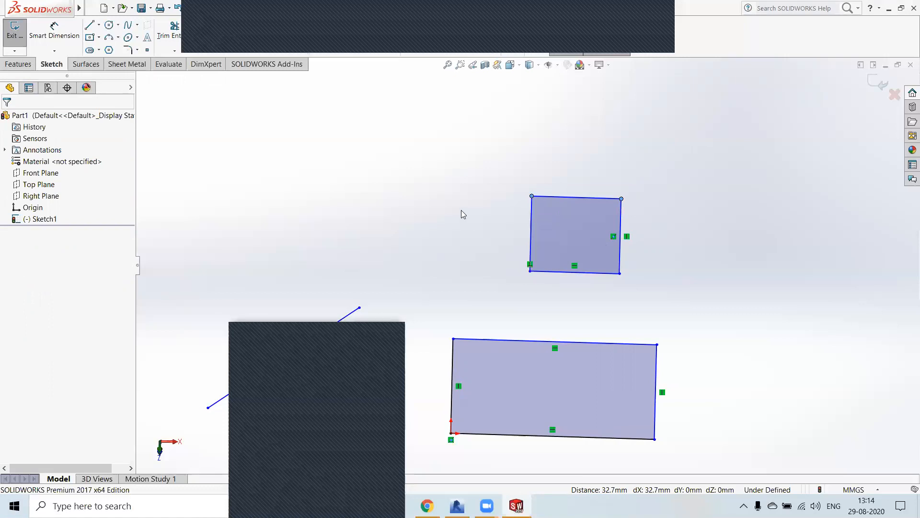
# Step: Merge the upper endpoint of the loose slanted line with the upper outline's upper-left corner
pyautogui.click(359, 307)
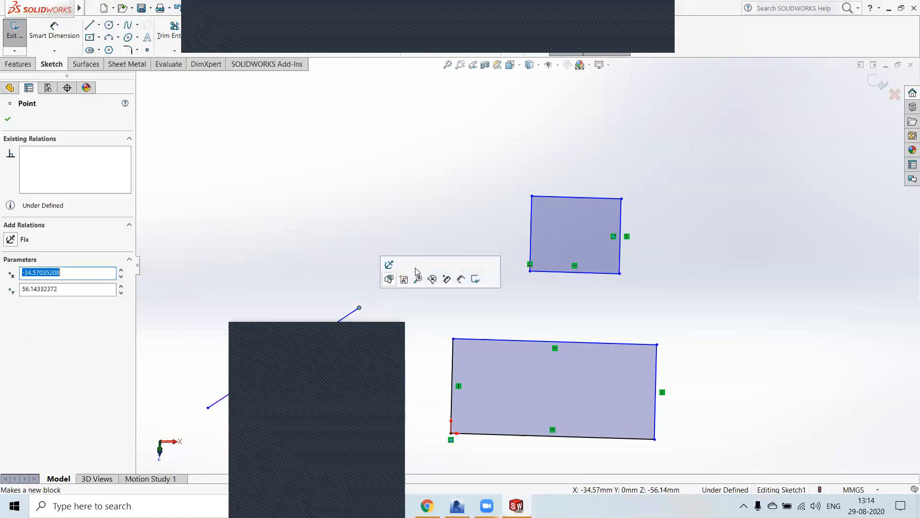
pyautogui.keyDown('ctrl'); pyautogui.click(532, 196); pyautogui.keyUp('ctrl')
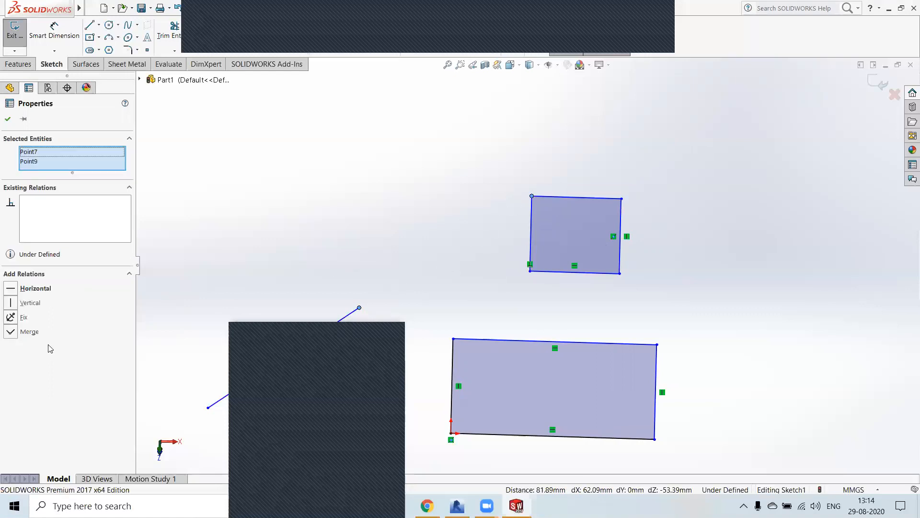
pyautogui.click(11, 331)
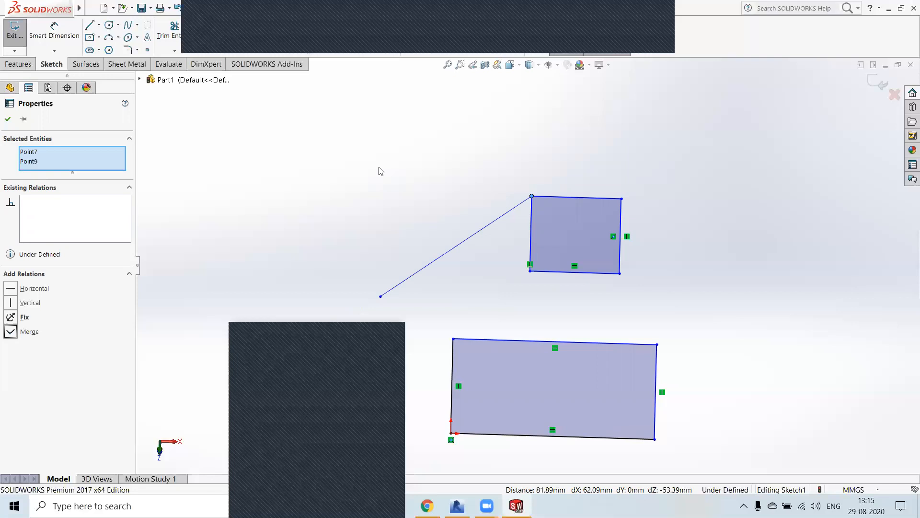
pyautogui.click(7, 119)
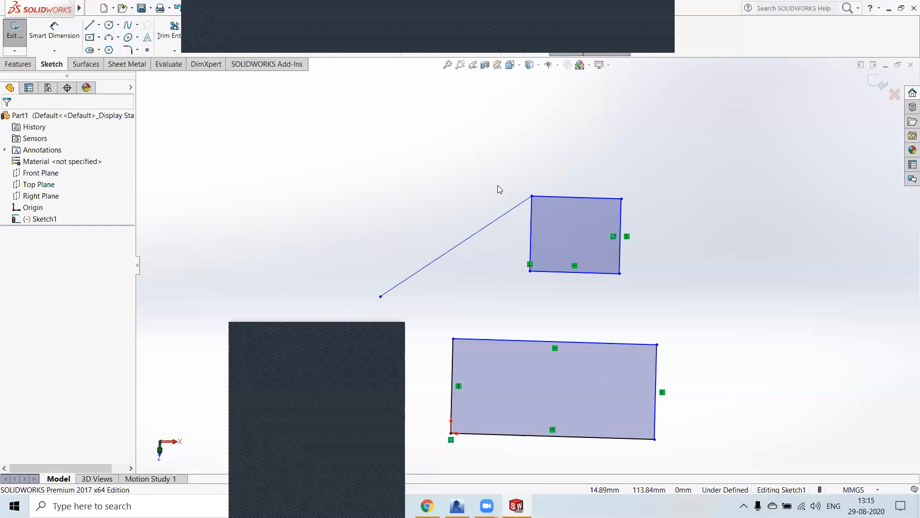
# Step: Sketch a vertical centerline about 135 mm long from the midpoint of the lower rectangle's bottom edge to above the upper outline
pyautogui.click(100, 25)
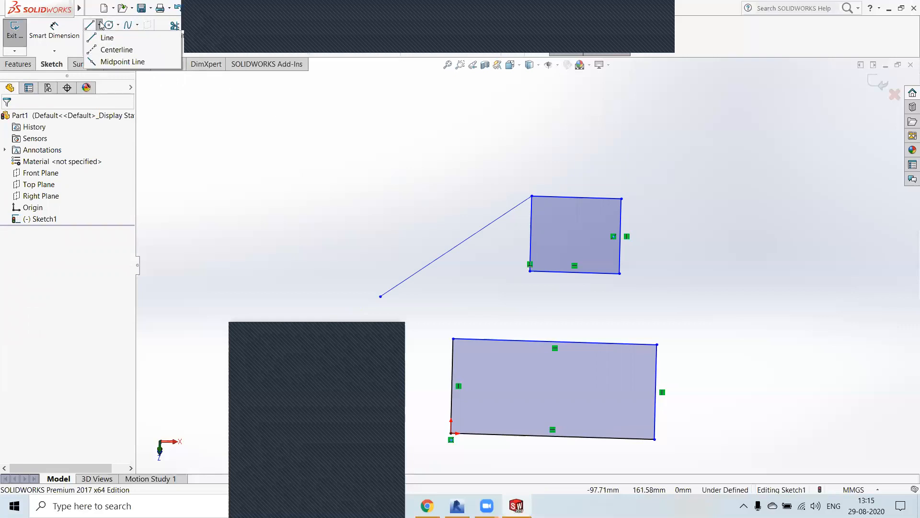
pyautogui.click(109, 52)
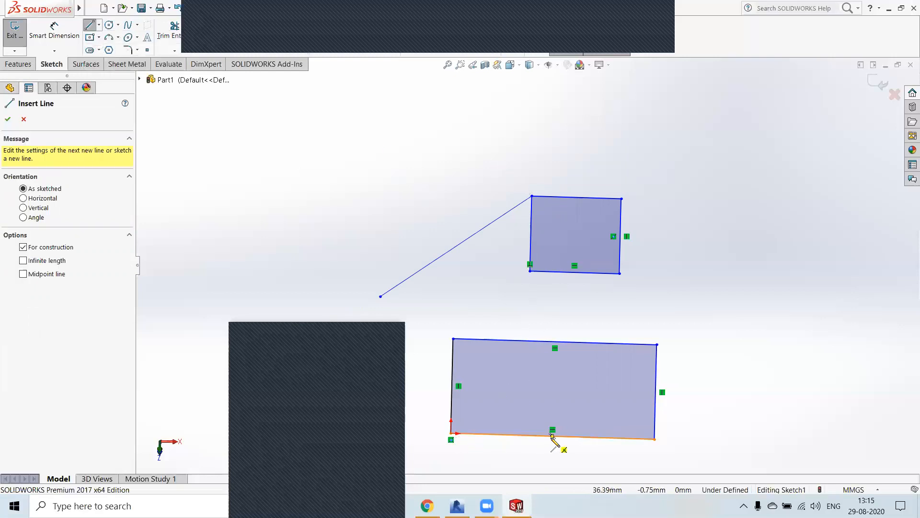
pyautogui.click(553, 435)
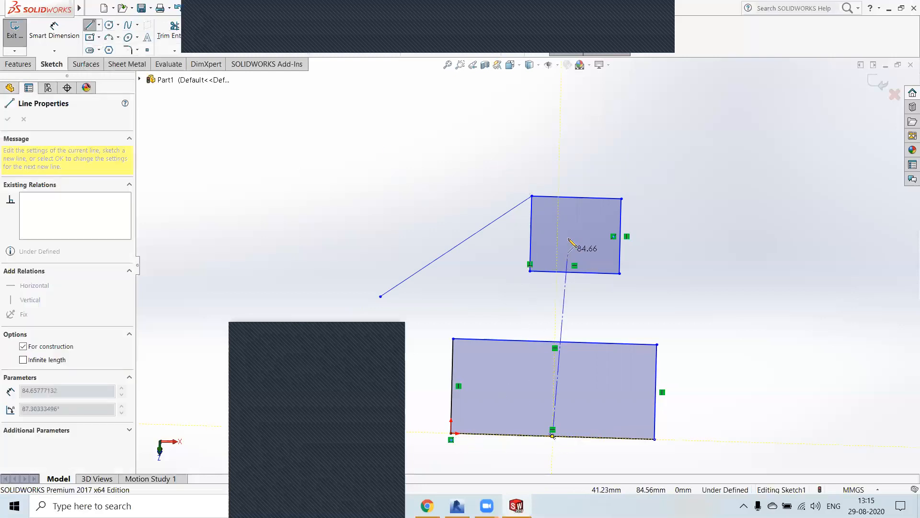
pyautogui.click(559, 141)
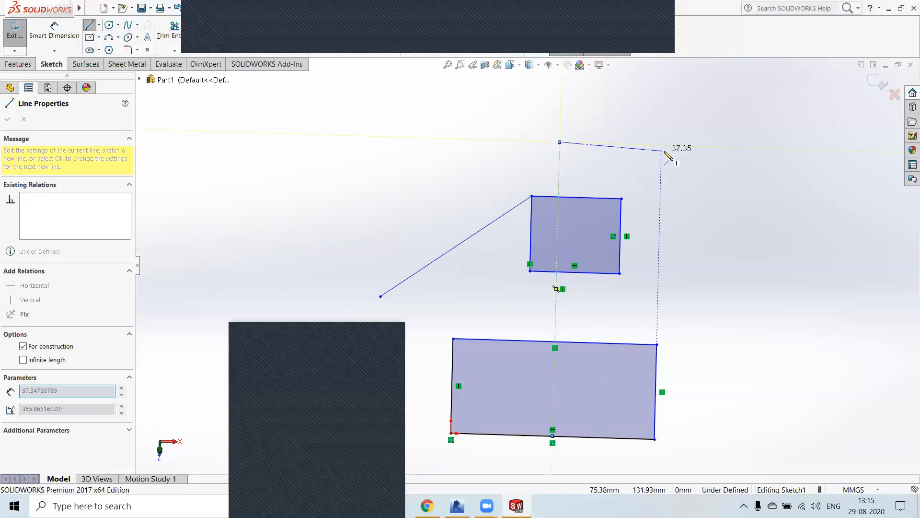
pyautogui.rightClick(663, 150)
pyautogui.click(691, 162)
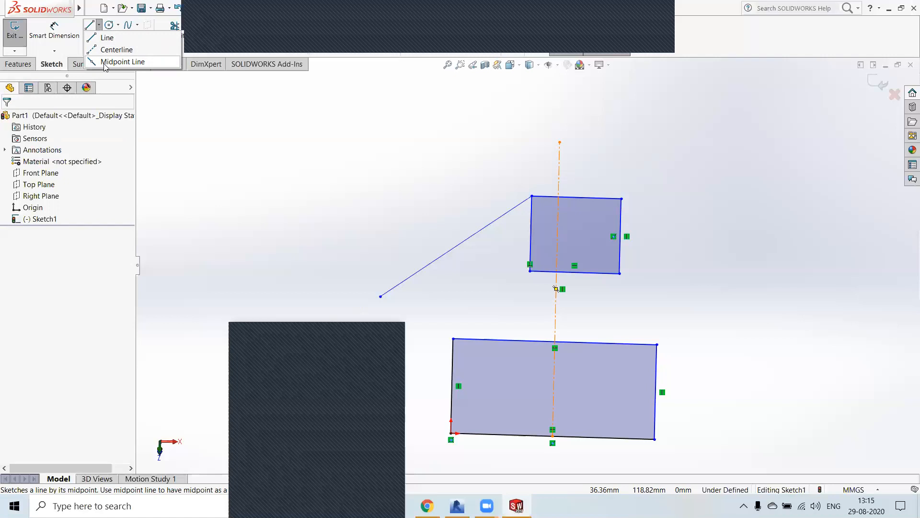
# Step: Sketch a slanted midpoint line centred on the centerline's upper end, extending about 59.8 mm to each side
pyautogui.click(105, 63)
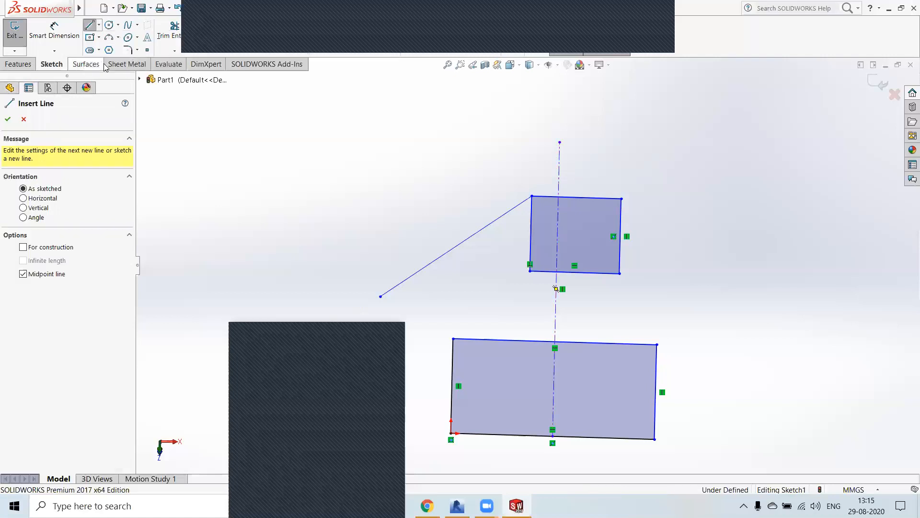
pyautogui.click(559, 142)
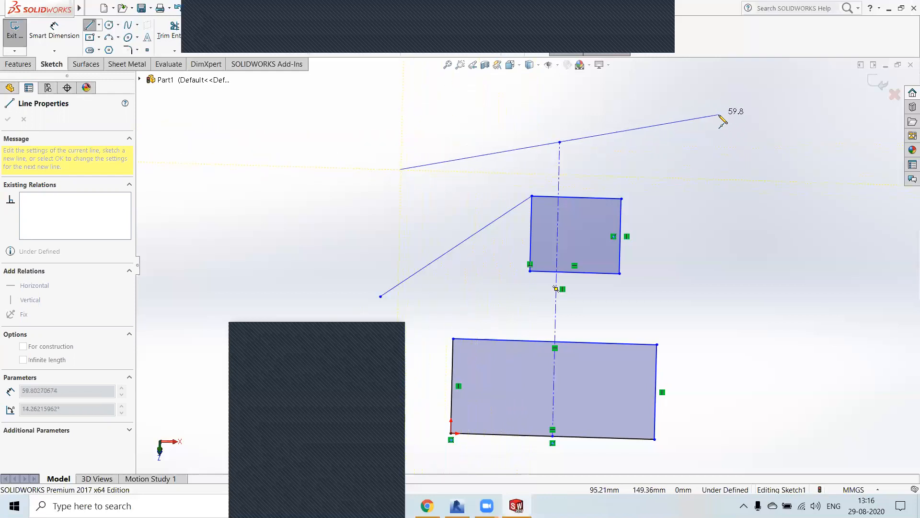
pyautogui.click(719, 115)
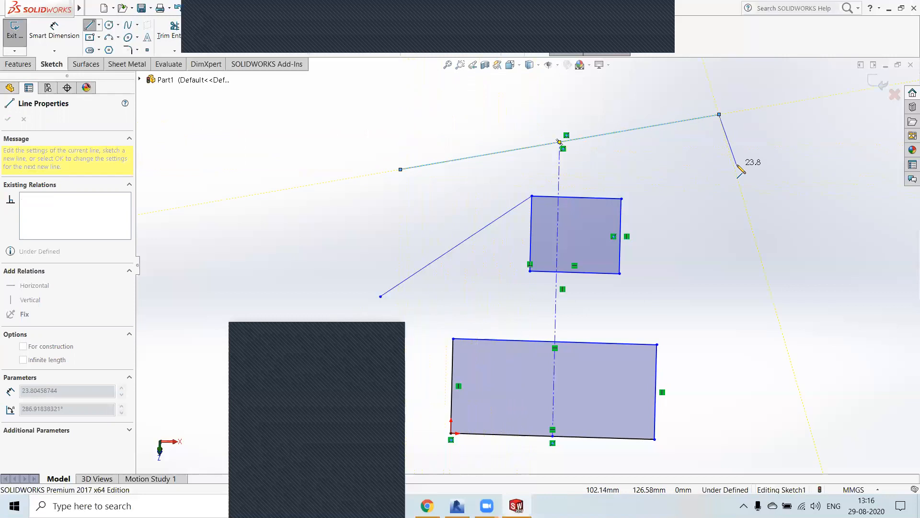
# Step: Dimension the lower rectangle's right vertical edge and set its length to 50 mm
pyautogui.press('Escape')
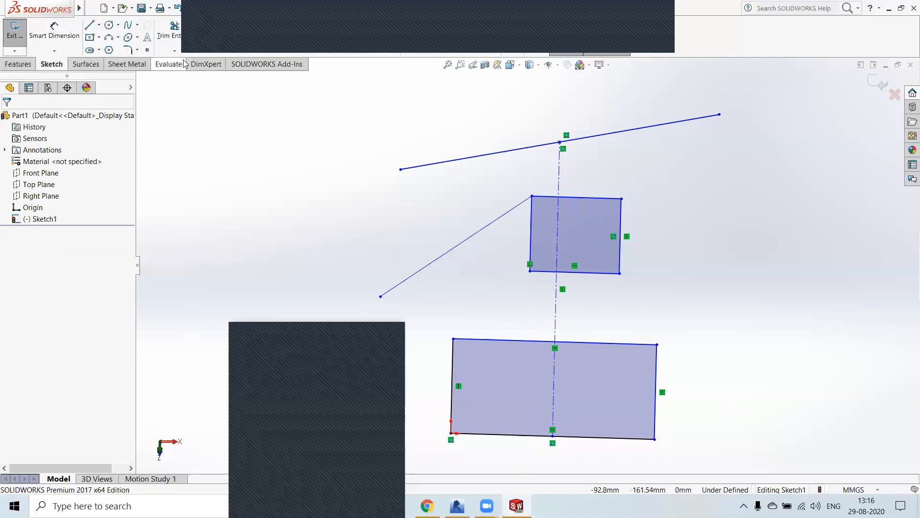
pyautogui.click(39, 34)
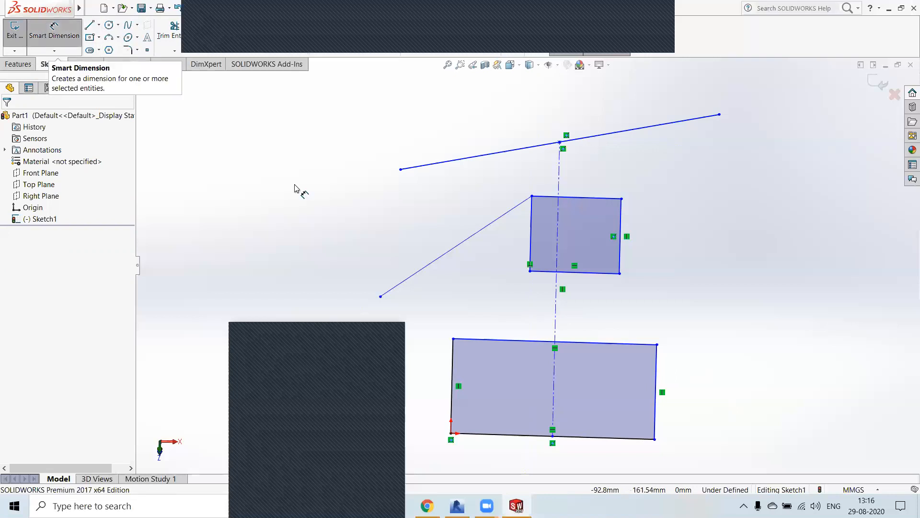
pyautogui.click(656, 378)
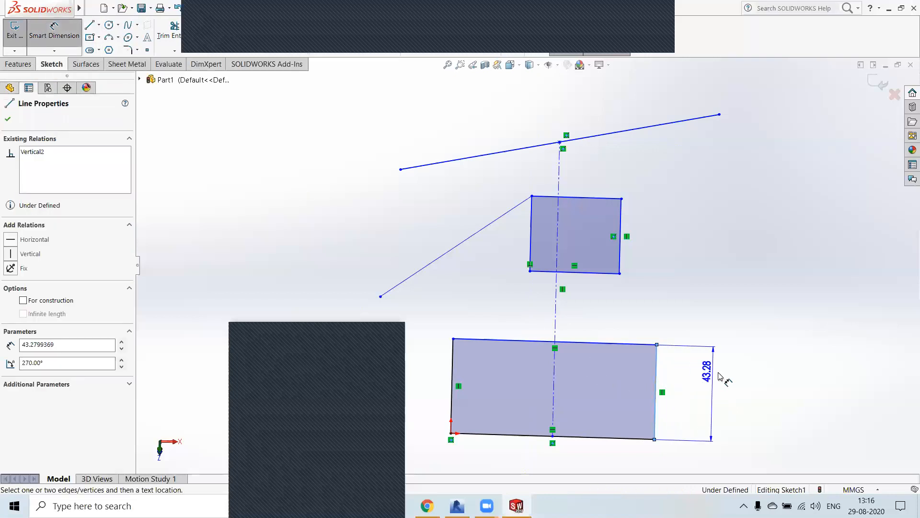
pyautogui.click(732, 400)
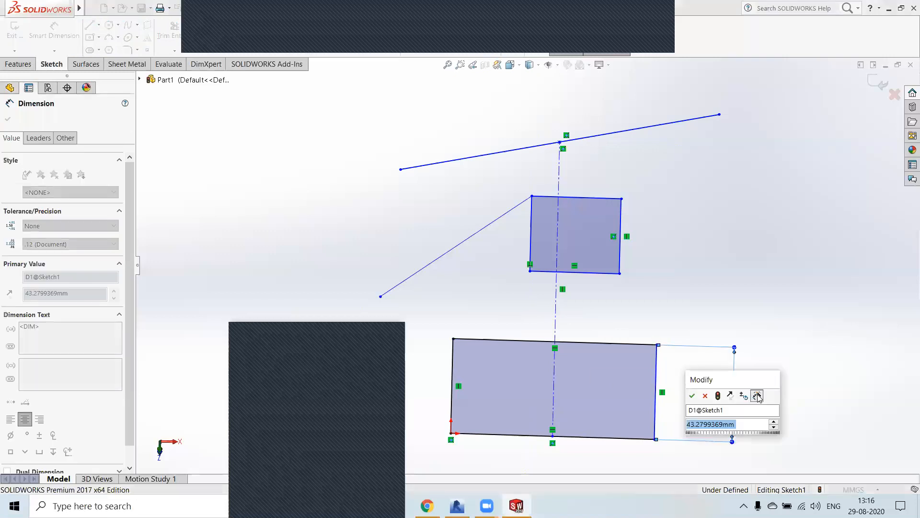
pyautogui.write('50')
pyautogui.press('Return')
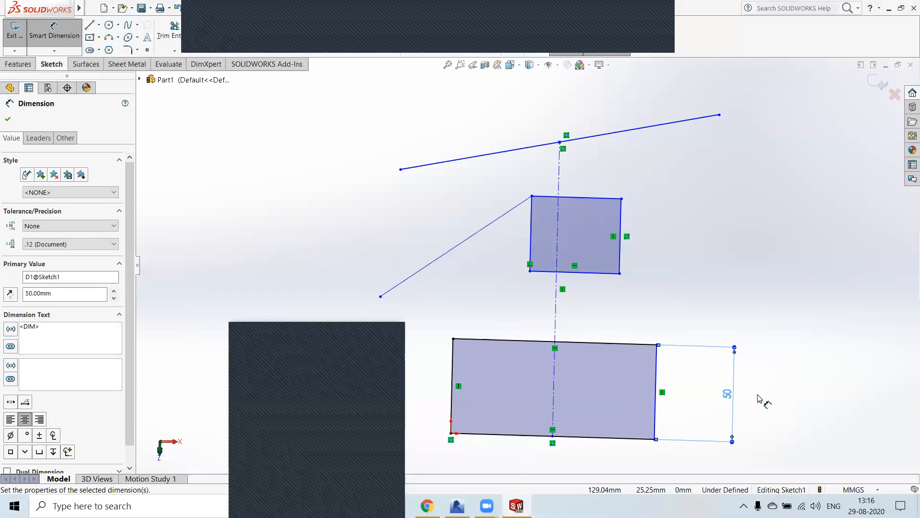
pyautogui.click(227, 266)
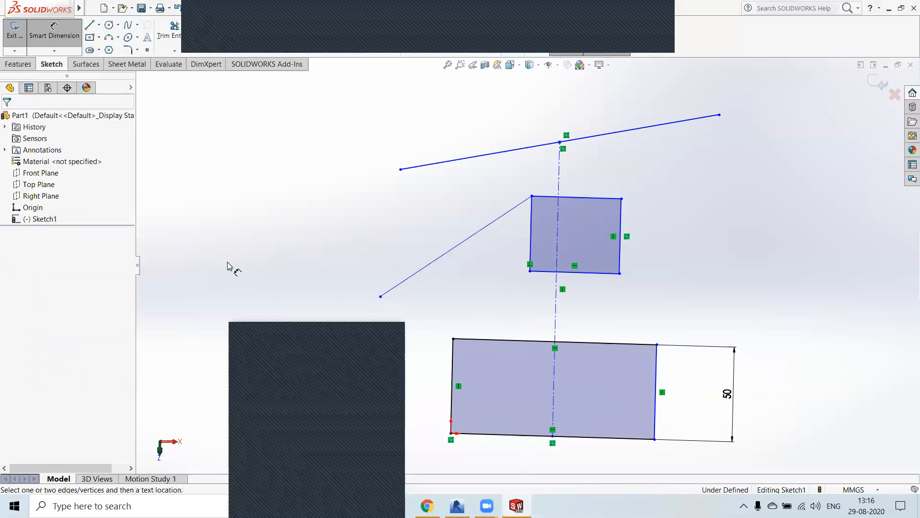
# Step: Sketch a circle centred on the slanted midpoint line's left endpoint, with a radius of about 25.3 mm
pyautogui.click(118, 24)
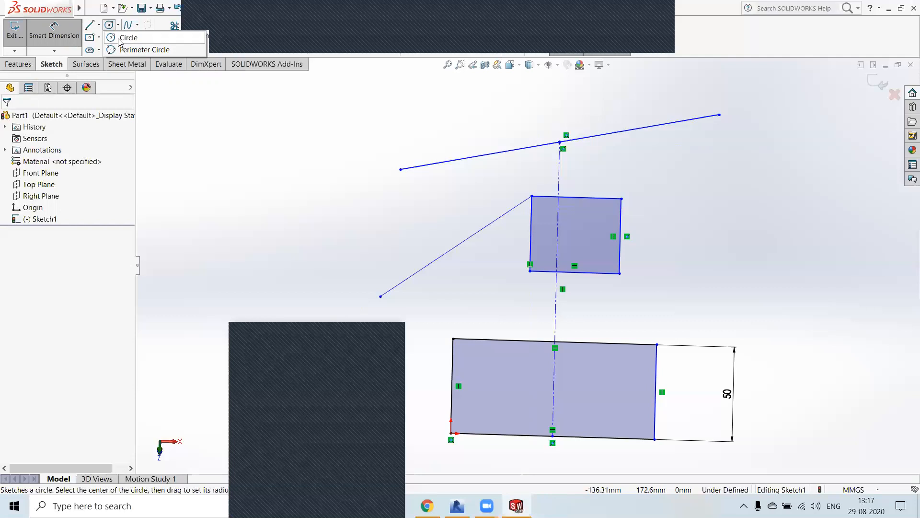
pyautogui.click(128, 38)
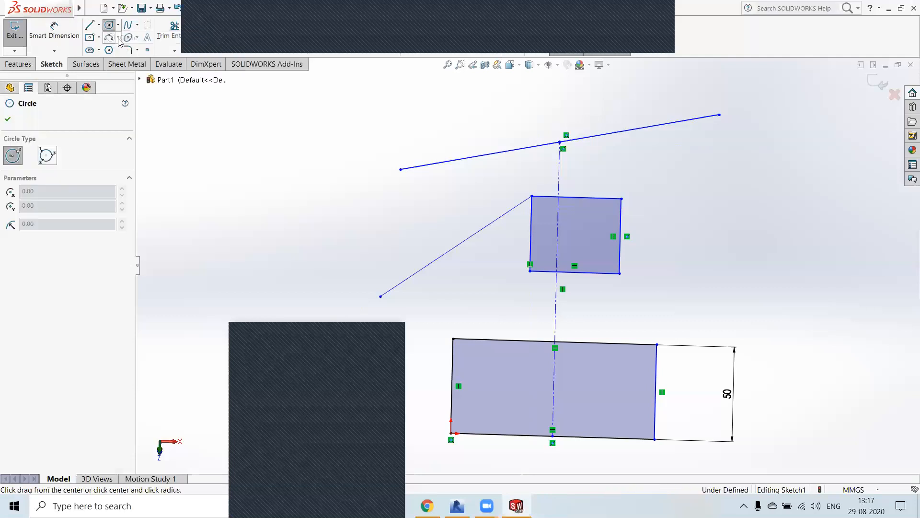
pyautogui.click(401, 170)
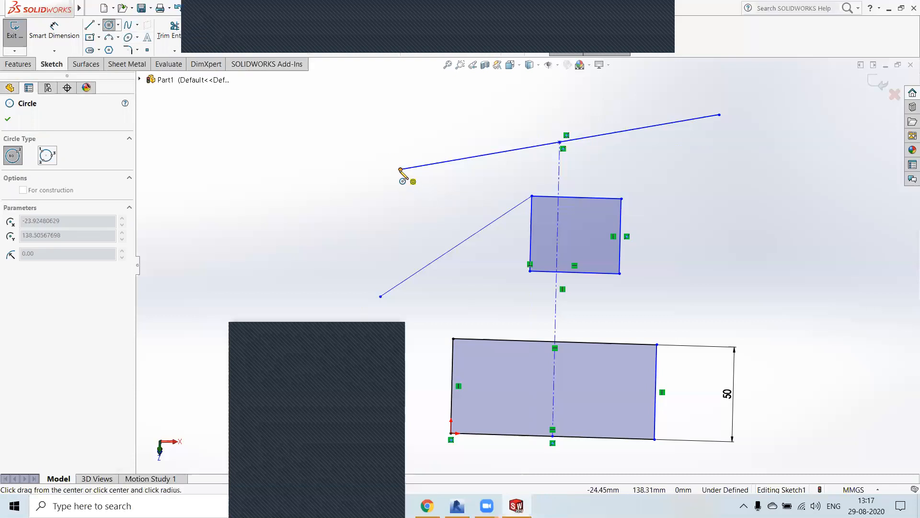
pyautogui.click(415, 218)
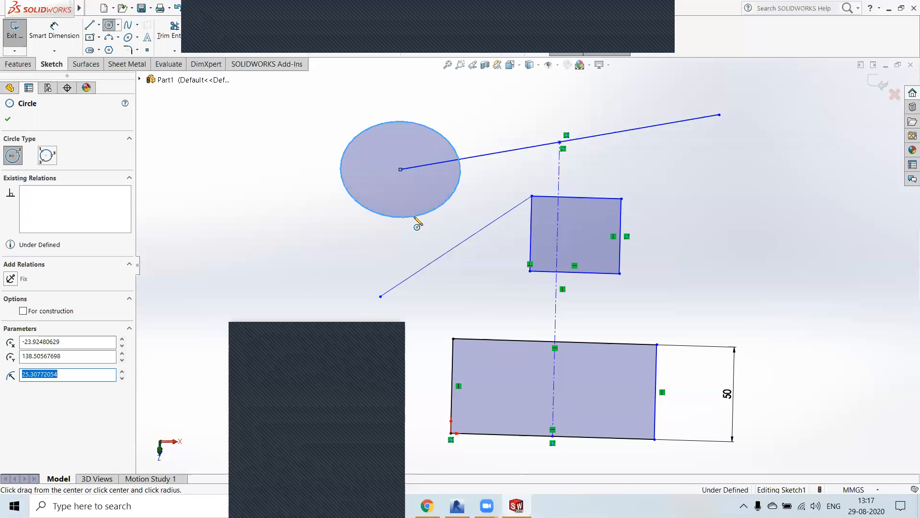
# Step: View the sketch plane straight on and set the new circle's radius to 30 mm
pyautogui.hotkey('ctrl', '8')
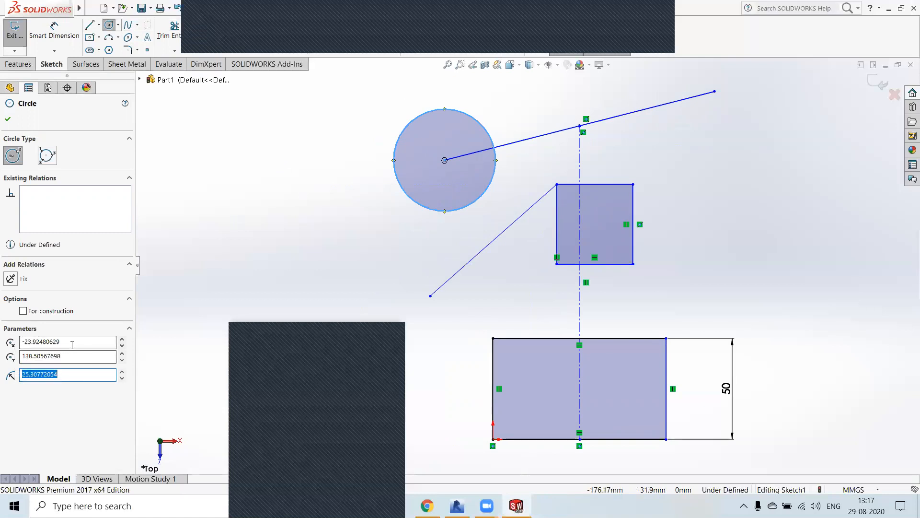
pyautogui.click(75, 361)
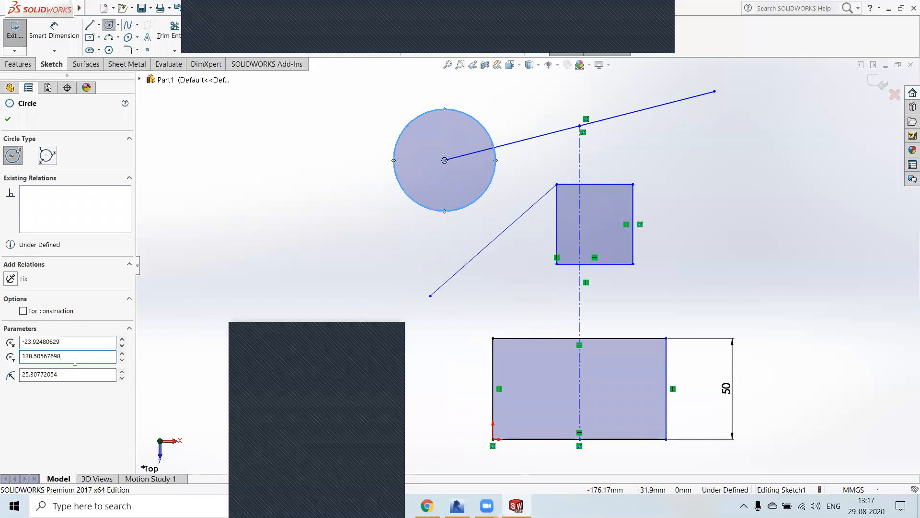
pyautogui.moveTo(66, 375); pyautogui.dragTo(10, 374)
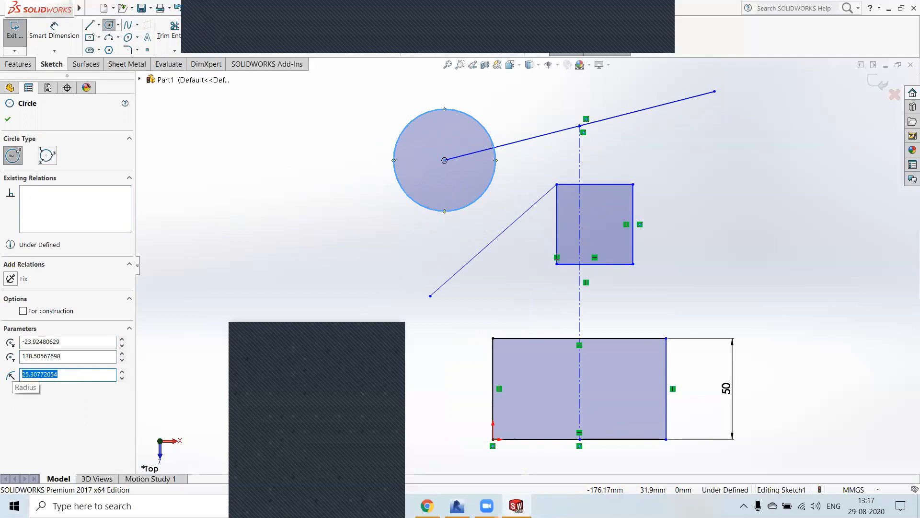
pyautogui.write('30')
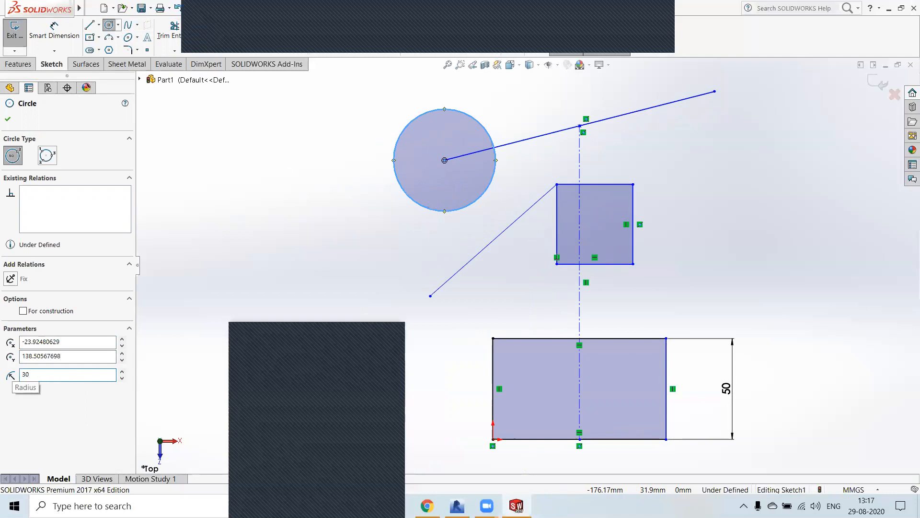
pyautogui.click(8, 118)
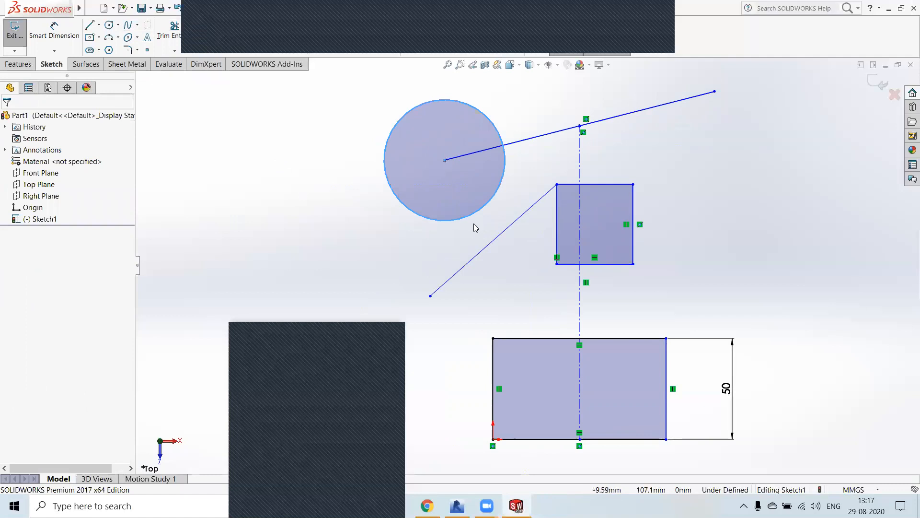
# Step: Dimension the circle's diameter, placing the dimension to the left of the circle
pyautogui.click(54, 29)
pyautogui.click(478, 212)
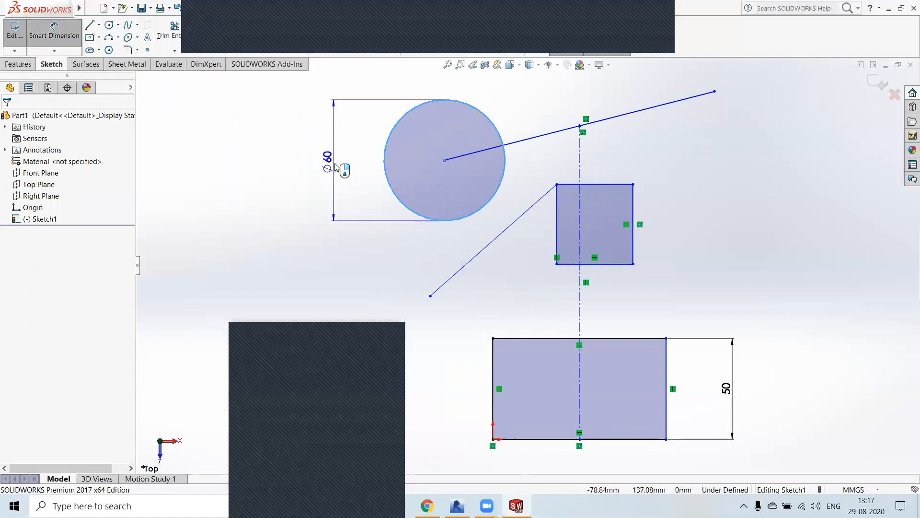
pyautogui.click(343, 163)
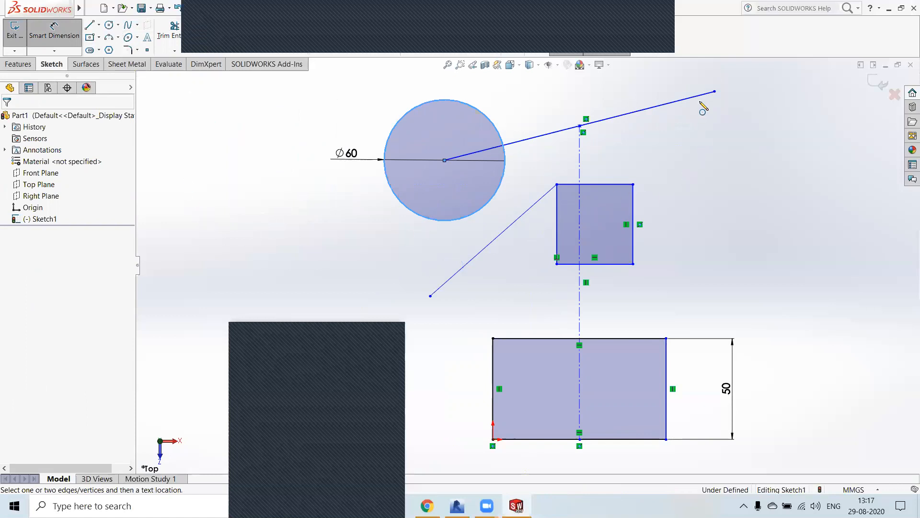
# Step: Sketch a perimeter circle of about 48.75 mm radius through the midpoint line's right end and the upper outline's upper-right corner, and delete it
pyautogui.click(633, 184)
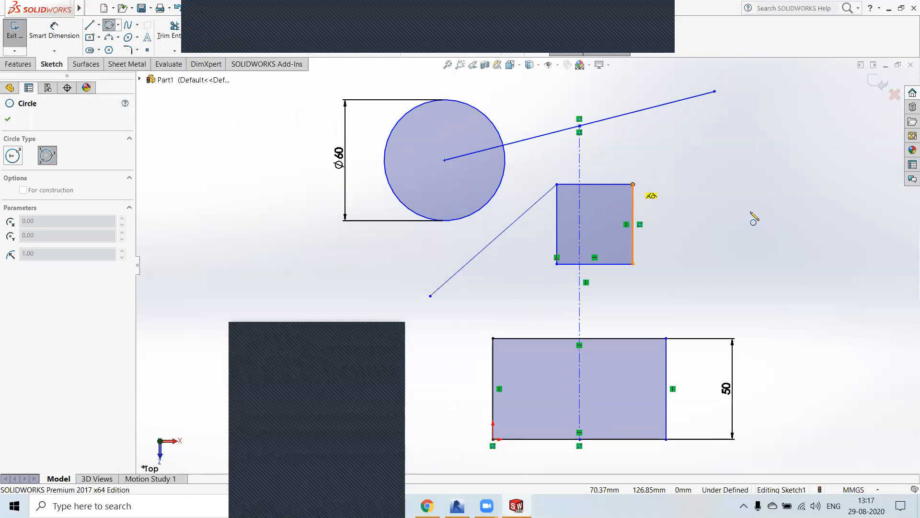
pyautogui.click(817, 242)
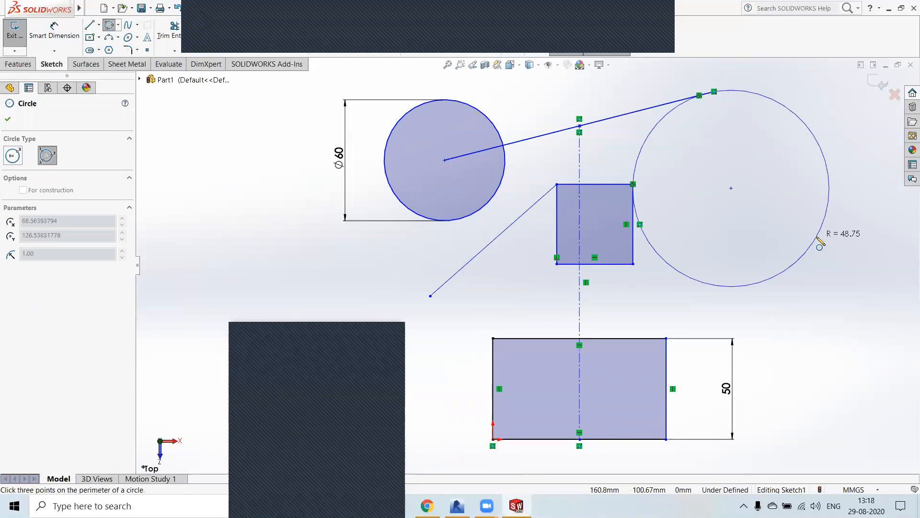
pyautogui.click(775, 251)
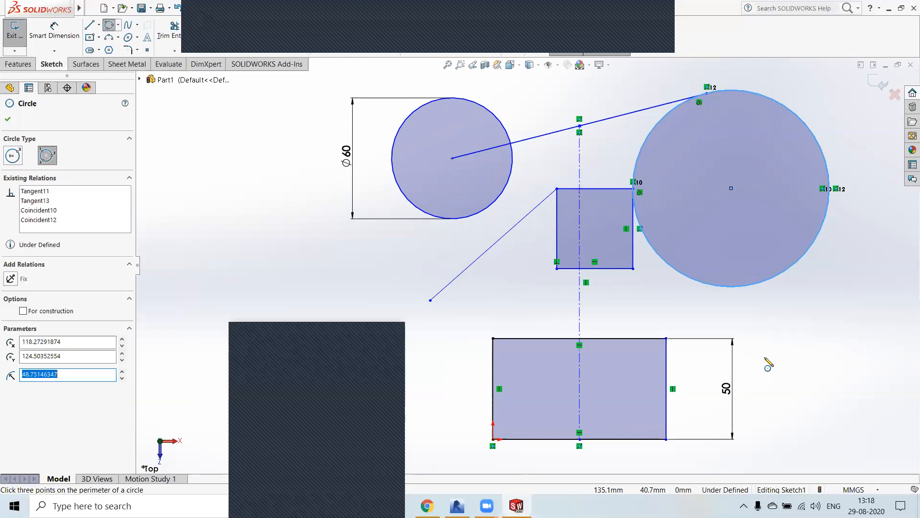
pyautogui.press('Escape')
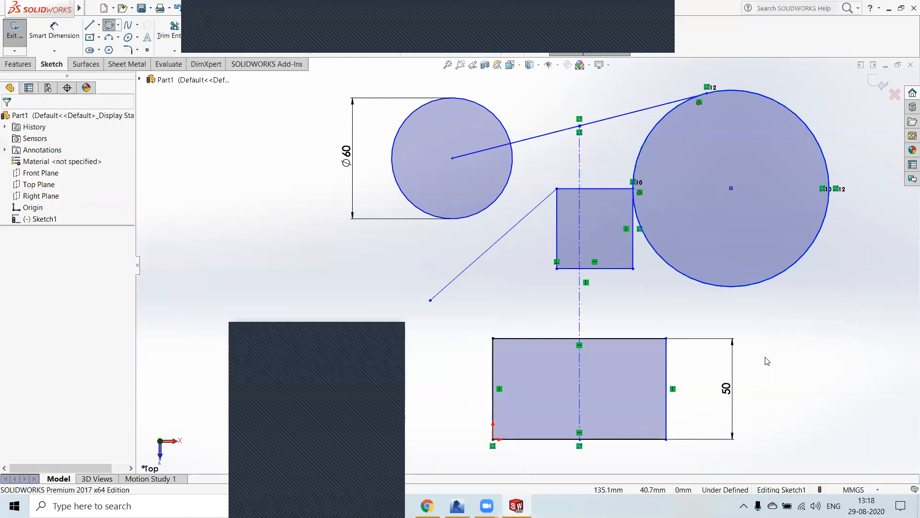
pyautogui.press('Delete')
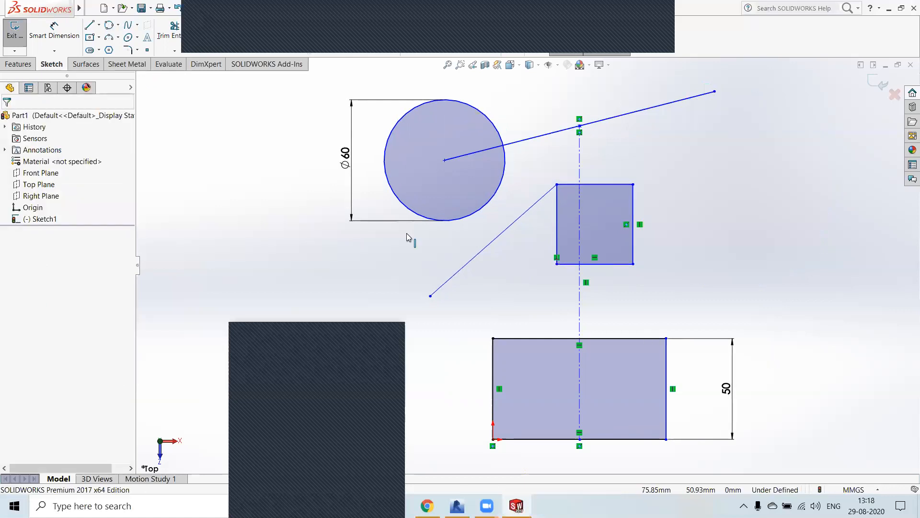
# Step: Sketch a perimeter circle through the lower rectangle's two upper corners and the upper outline's lower-left corner, radius about 43.3 mm, and undo it
pyautogui.click(119, 25)
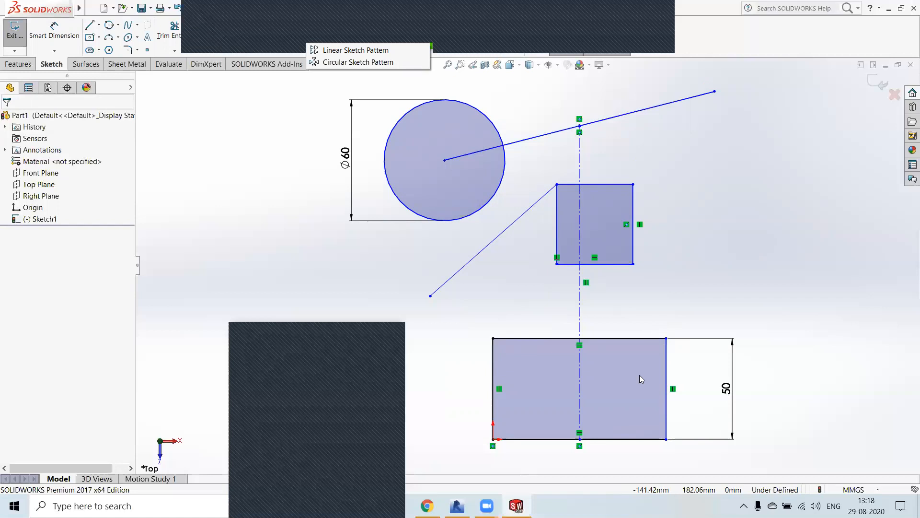
pyautogui.click(55, 50)
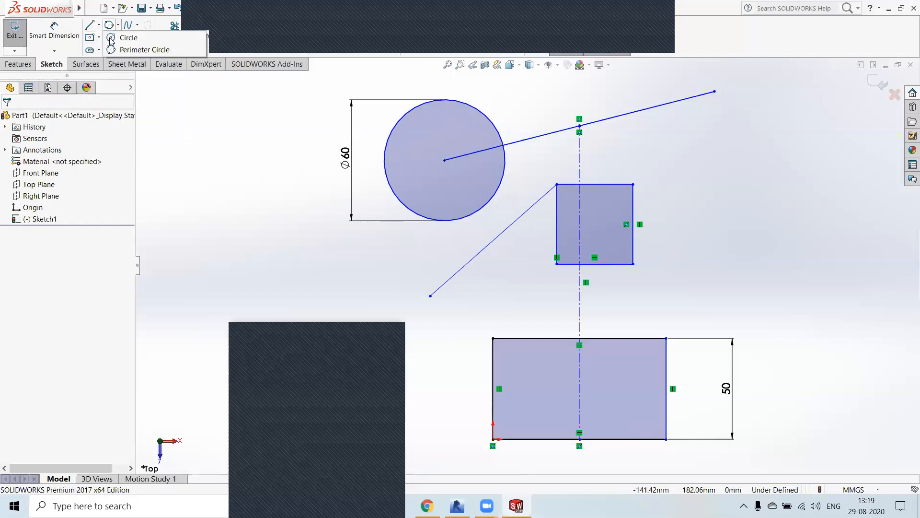
pyautogui.click(115, 38)
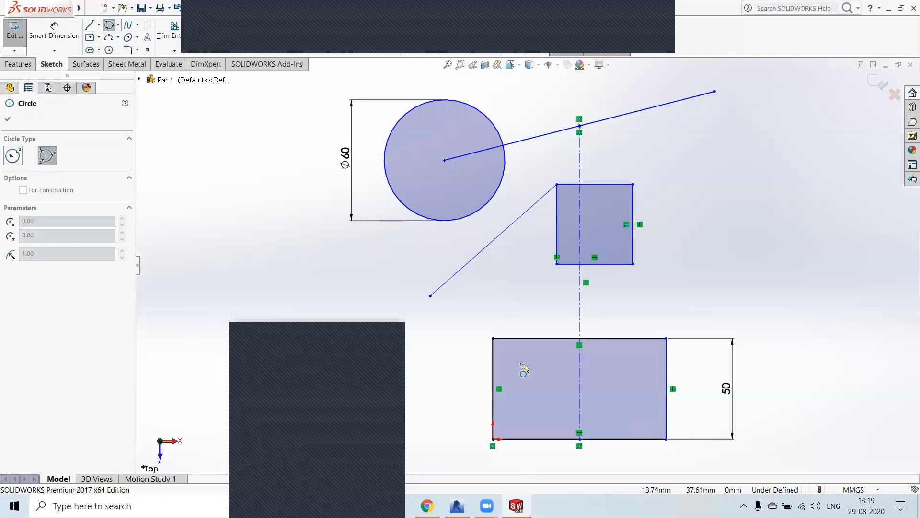
pyautogui.click(493, 338)
pyautogui.click(557, 263)
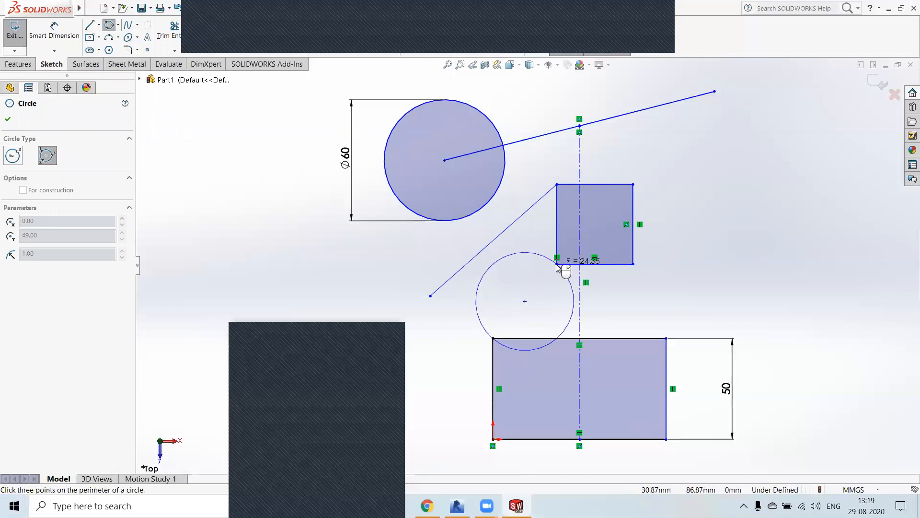
pyautogui.click(665, 339)
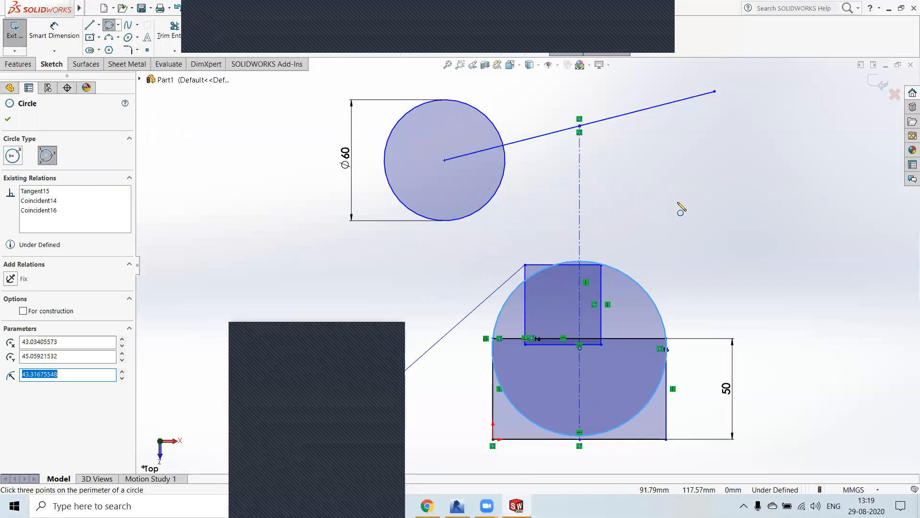
pyautogui.press('Return')
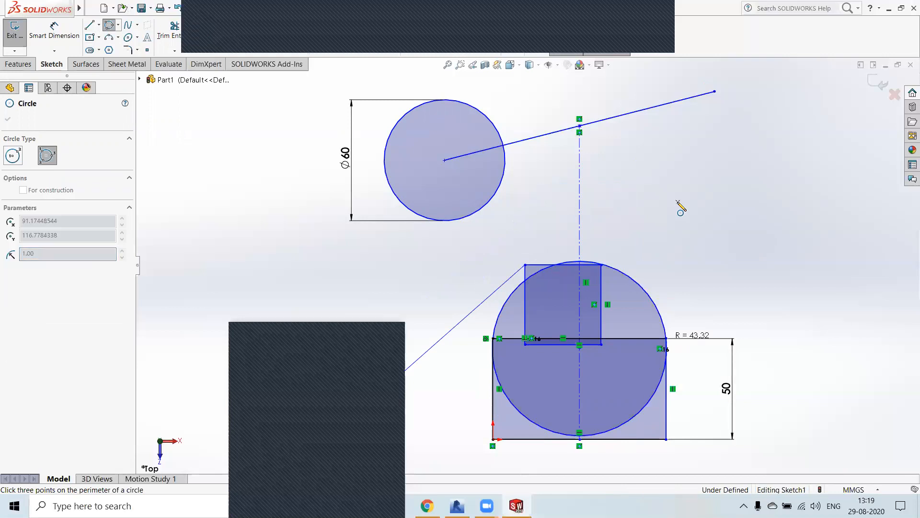
pyautogui.hotkey('ctrl', 'z')
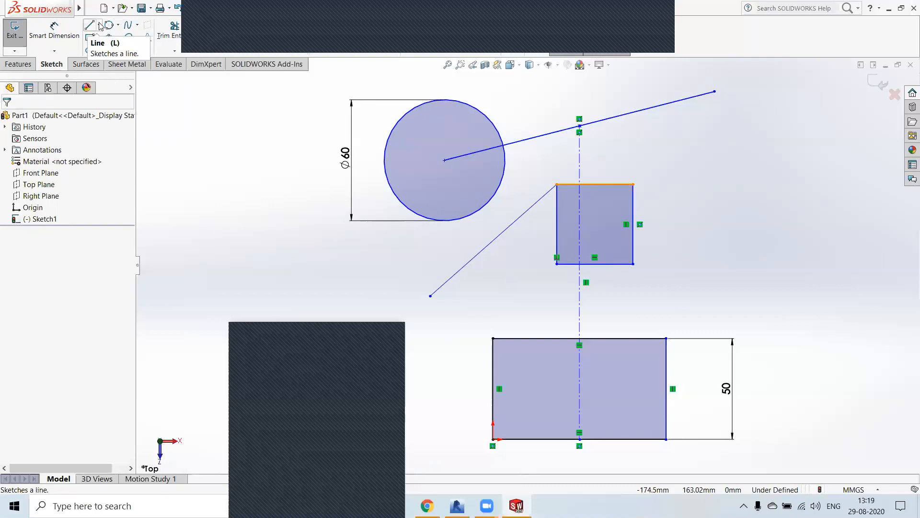
# Step: Sketch a corner rectangle about 72.3 mm wide and 42.1 mm high to the right of the upper outline
pyautogui.click(100, 38)
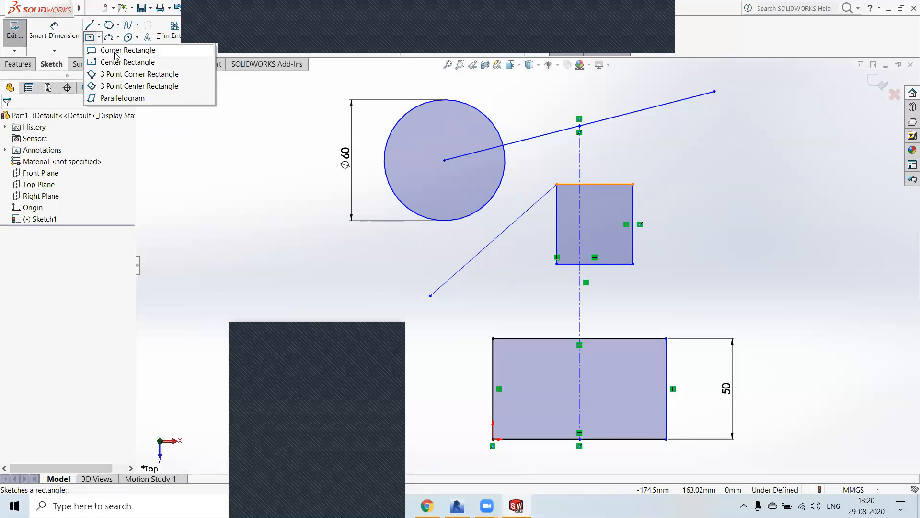
pyautogui.click(116, 52)
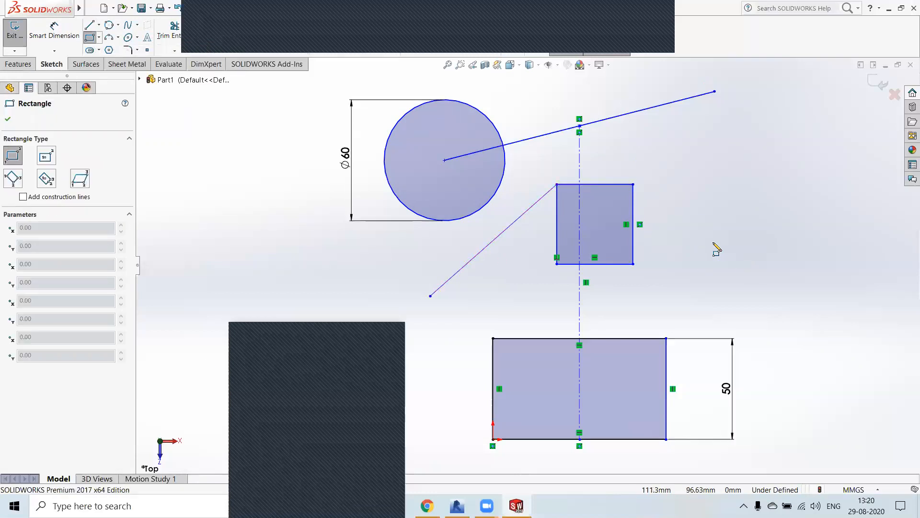
pyautogui.click(688, 239)
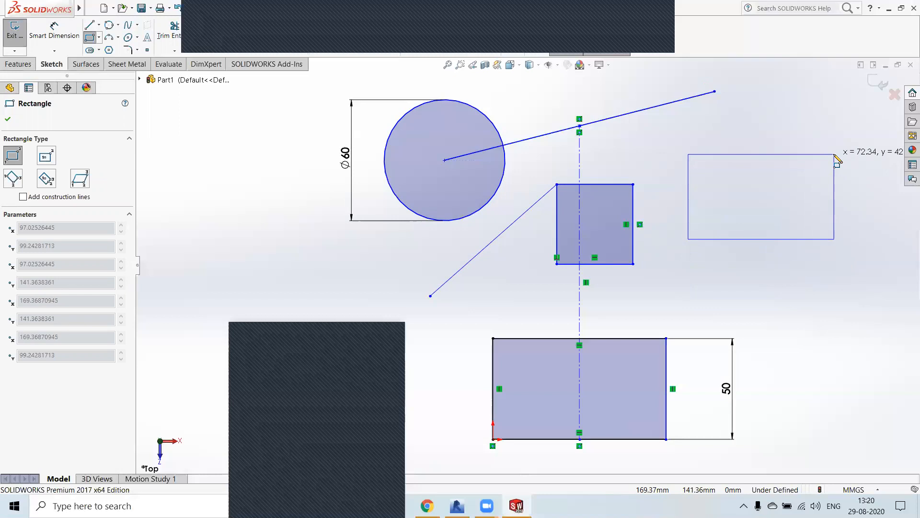
pyautogui.click(835, 154)
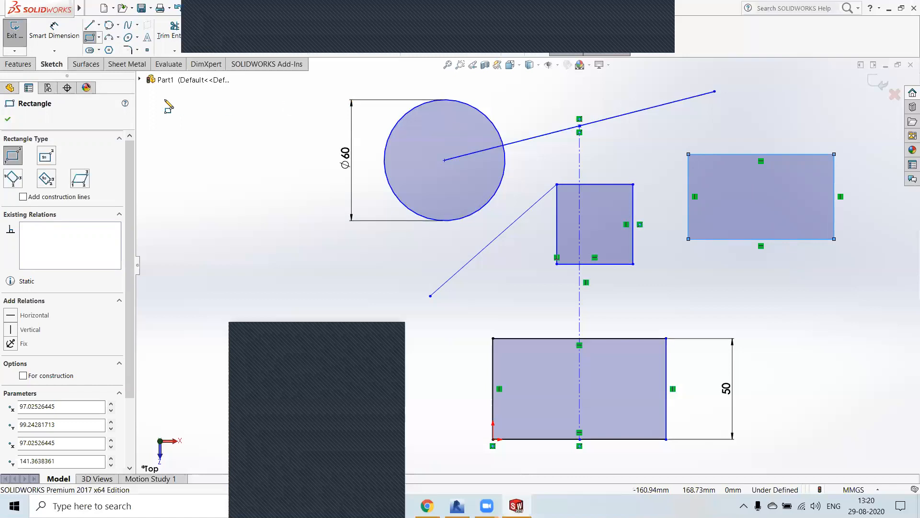
# Step: Sketch a center rectangle about 63.6 mm wide and 25.7 mm high, centred on the lower rectangle's upper-left corner
pyautogui.click(45, 157)
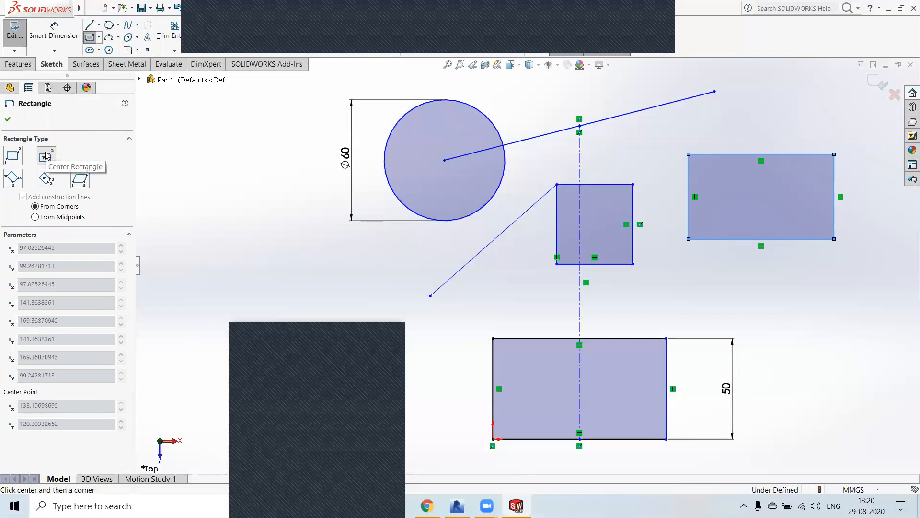
pyautogui.click(493, 338)
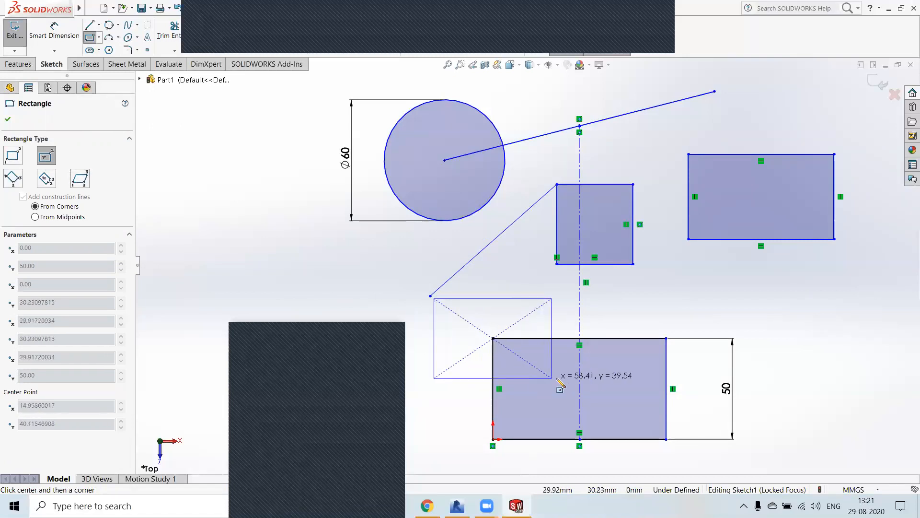
pyautogui.click(556, 363)
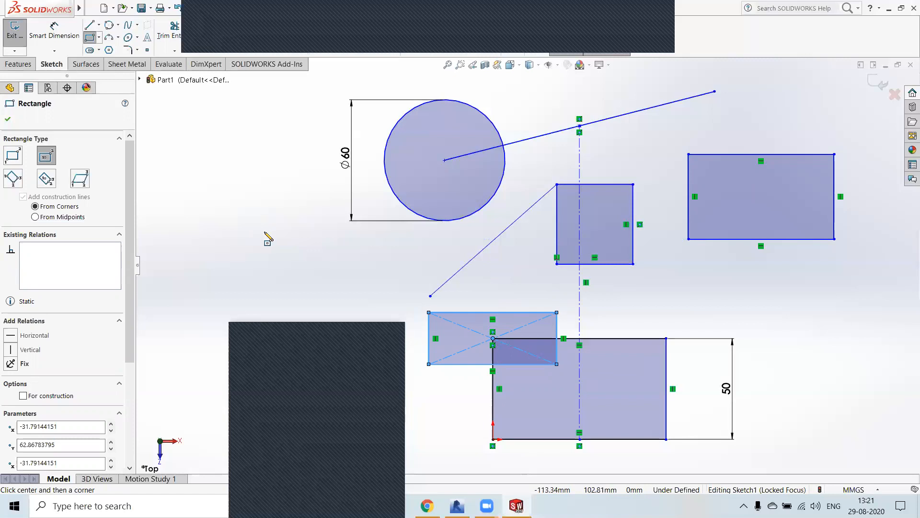
# Step: Sketch a horizontal 3 point corner rectangle about 60 mm wide and 23.3 mm high, below and left of the circle
pyautogui.click(13, 179)
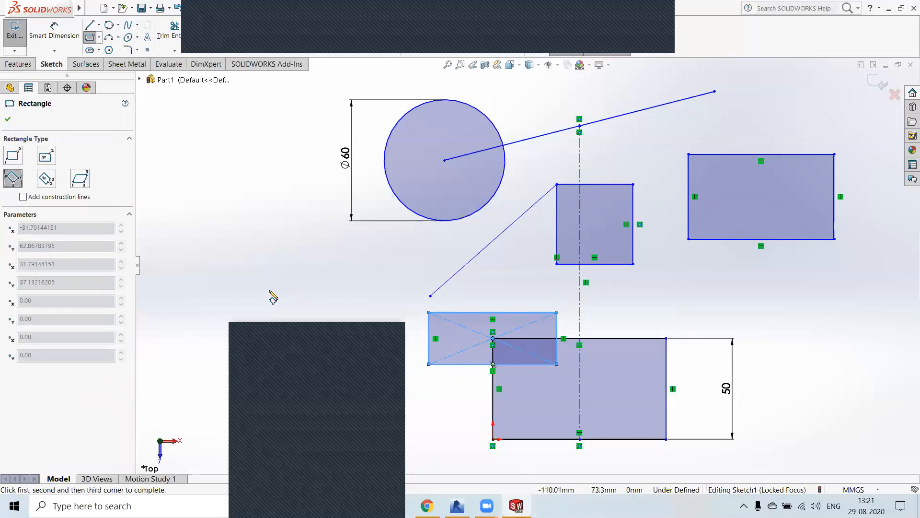
pyautogui.click(254, 276)
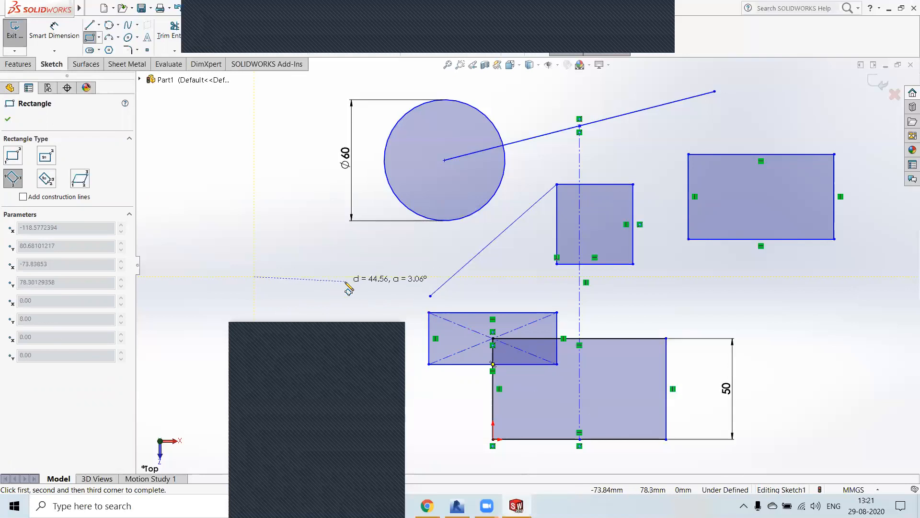
pyautogui.click(370, 278)
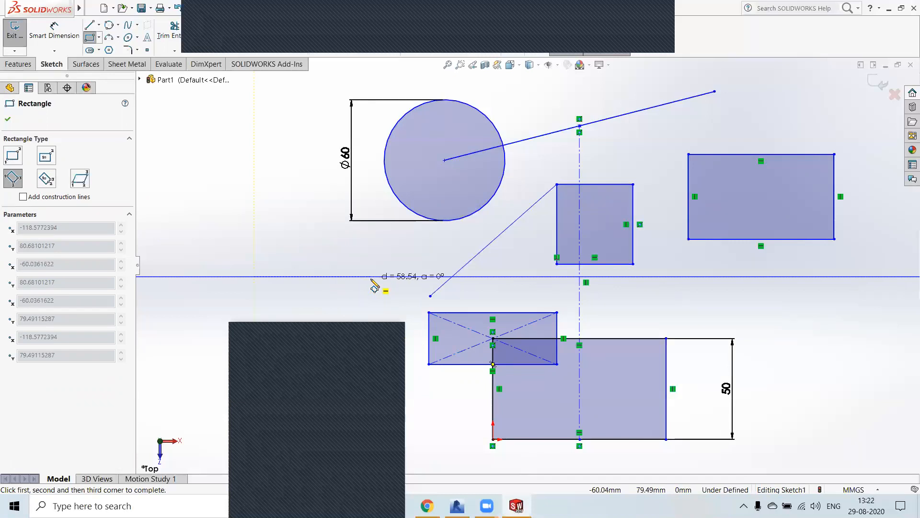
pyautogui.click(254, 178)
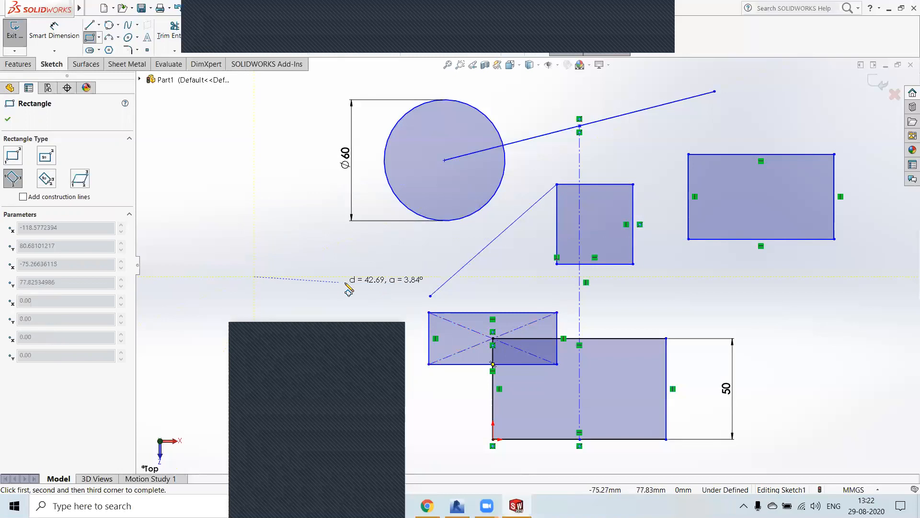
pyautogui.click(375, 277)
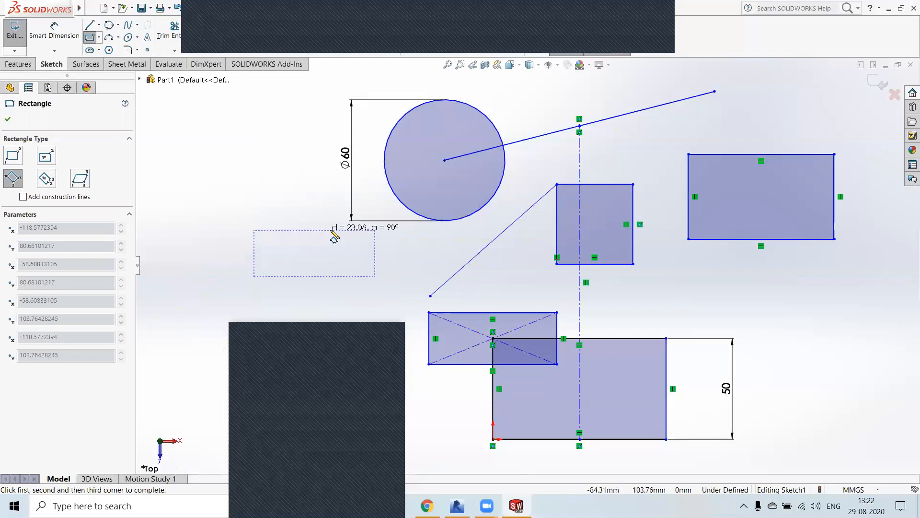
pyautogui.click(375, 237)
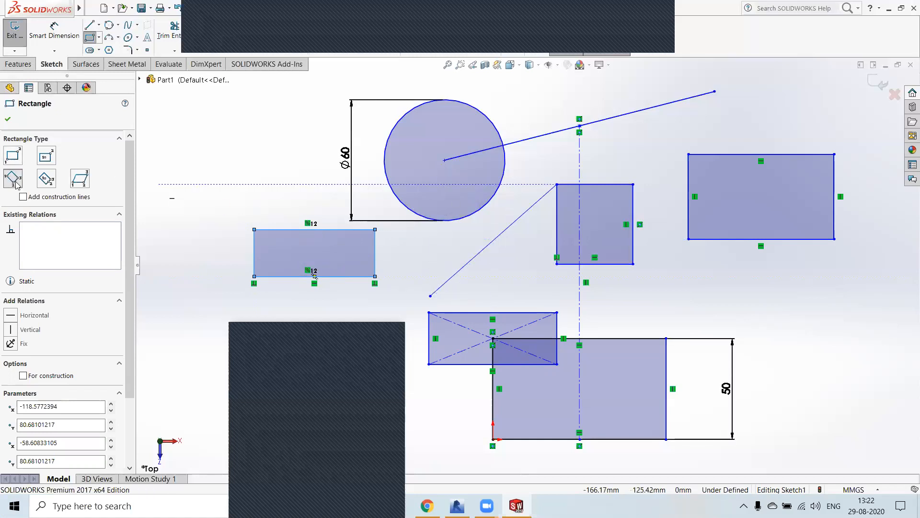
# Step: Sketch a tilted 3 point corner rectangle about 51.7 mm long and 33 mm wide, left of the circle's diameter dimension
pyautogui.click(175, 144)
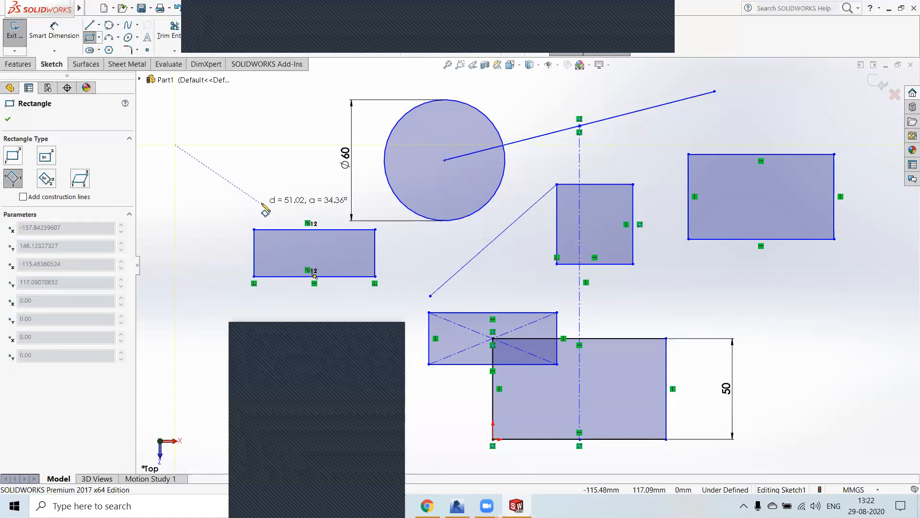
pyautogui.click(263, 202)
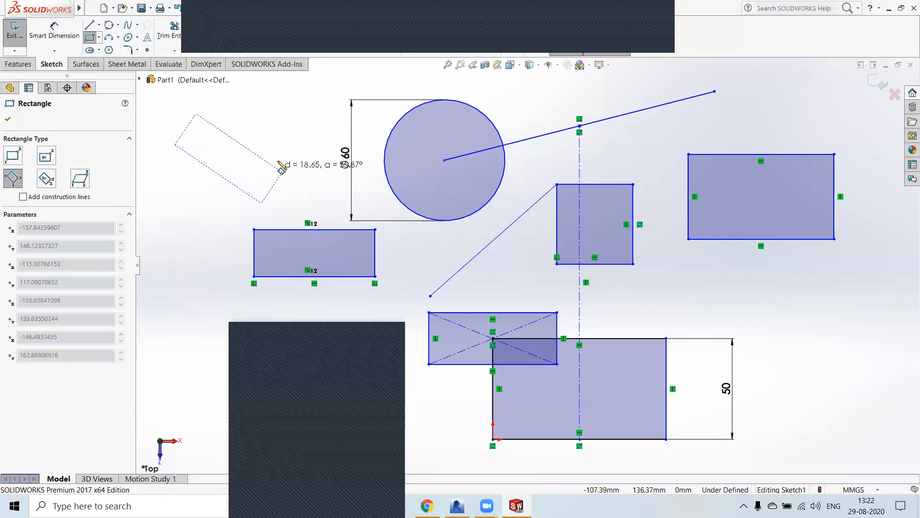
pyautogui.click(298, 148)
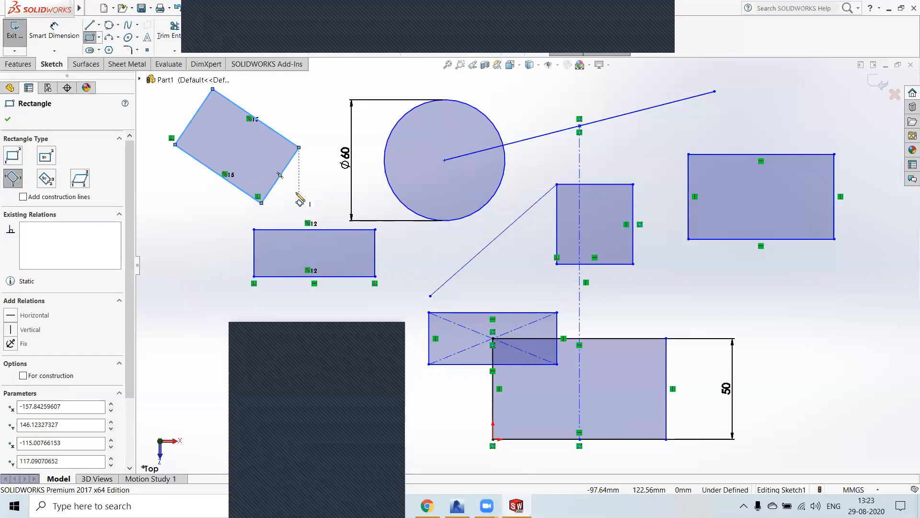
# Step: Sketch a 3 point center rectangle about 49 mm wide and 26.7 mm high below the large rectangle on the right
pyautogui.click(45, 179)
pyautogui.click(750, 298)
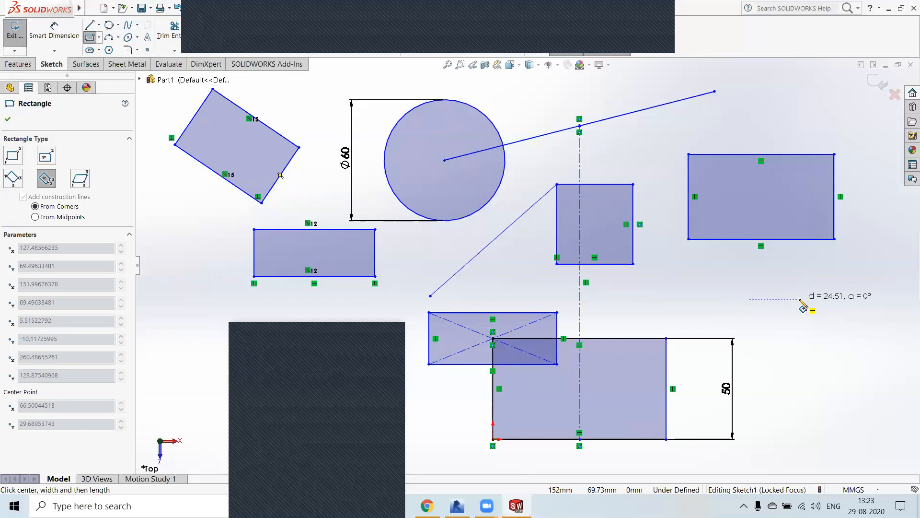
pyautogui.click(799, 299)
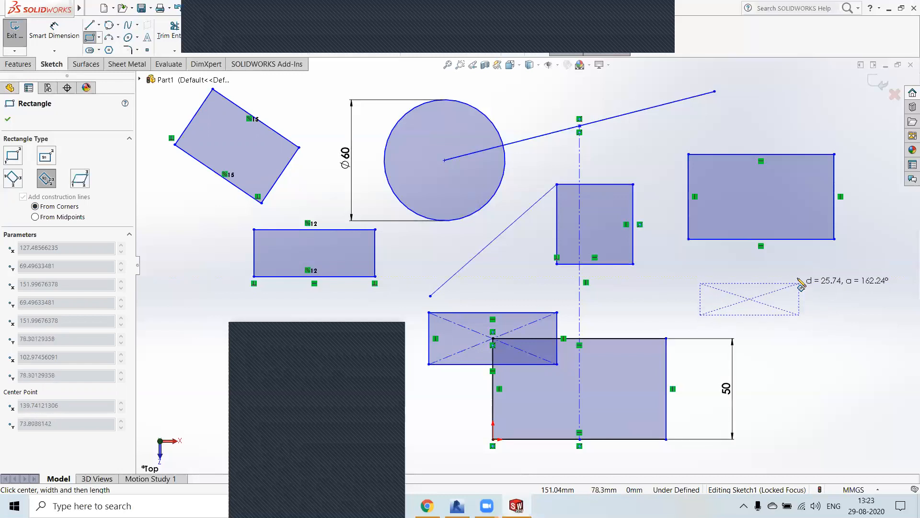
pyautogui.click(799, 272)
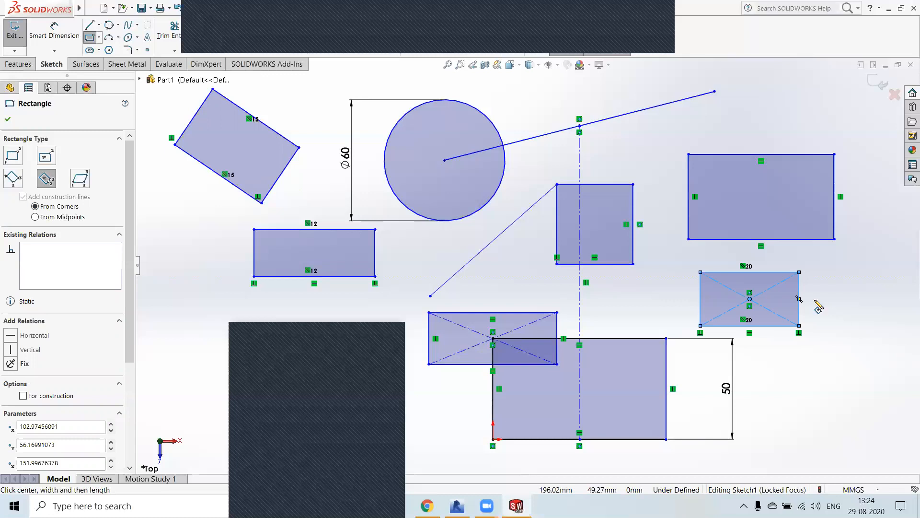
# Step: Sketch a parallelogram with a horizontal base about 108.6 mm long and slanted sides of about 82 mm, at the sketch's lower right
pyautogui.click(80, 179)
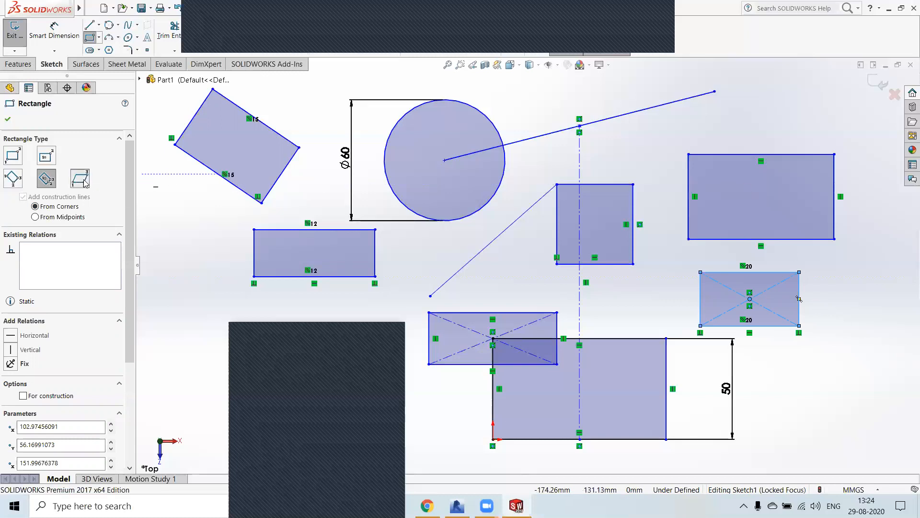
pyautogui.scroll(-1, 344, 277)
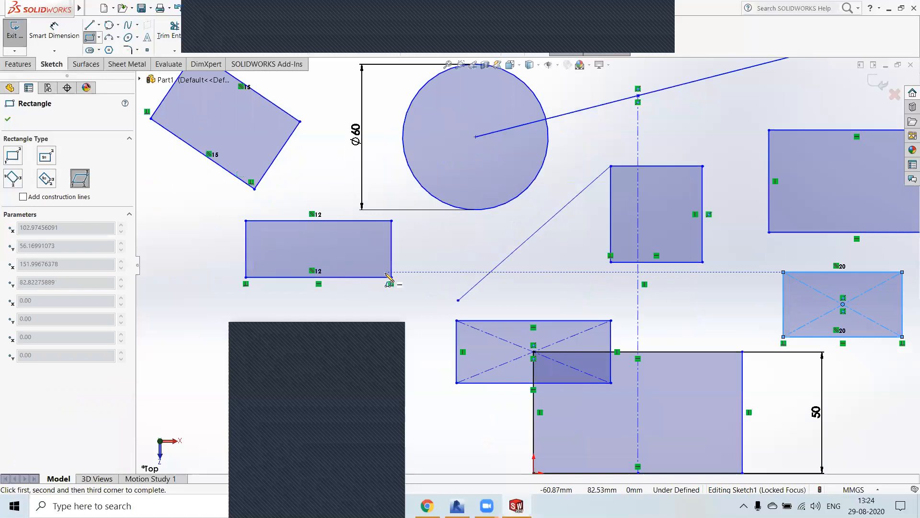
pyautogui.scroll(1, 516, 264)
pyautogui.scroll(3, 527, 266)
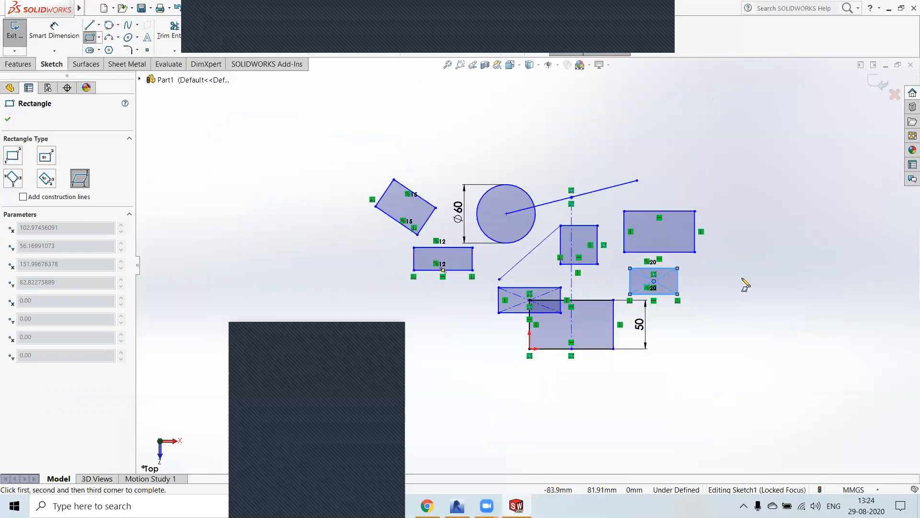
pyautogui.click(700, 382)
pyautogui.click(806, 382)
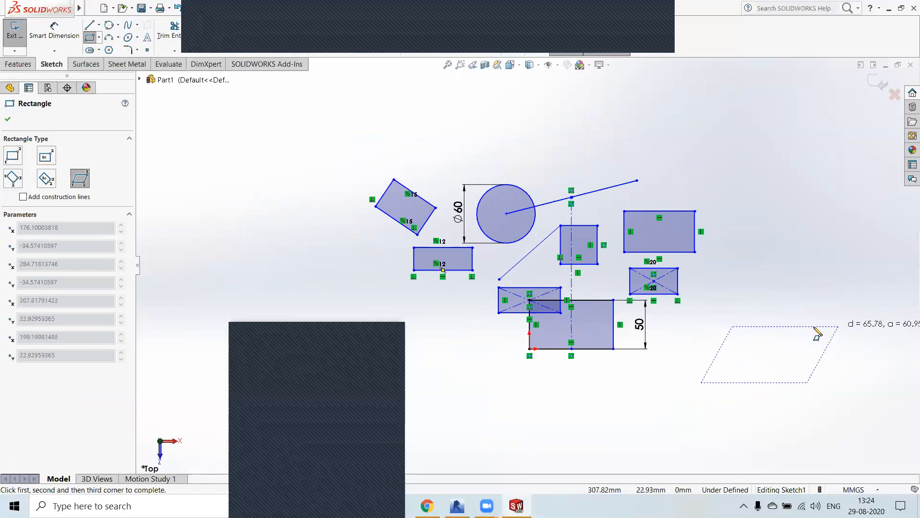
pyautogui.click(861, 323)
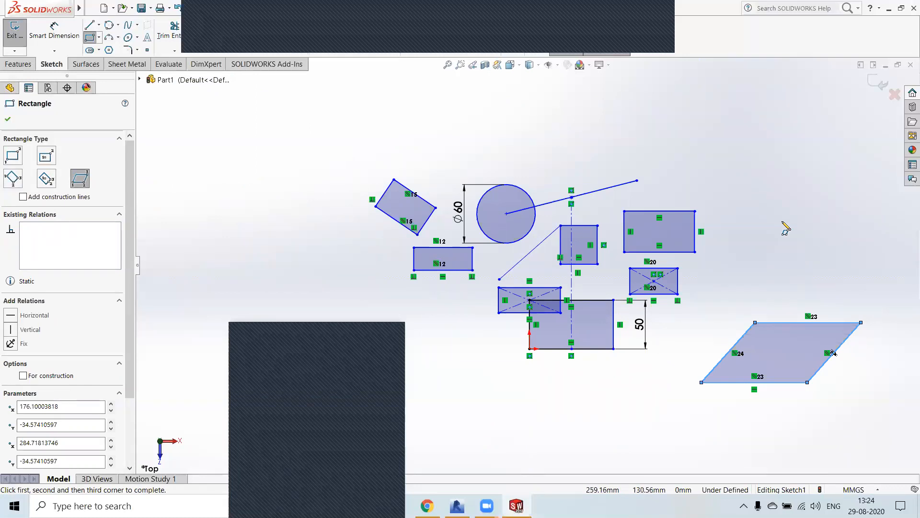
# Step: Sketch an open S-shaped spline through seven points in the empty area left of the rectangles
pyautogui.click(137, 26)
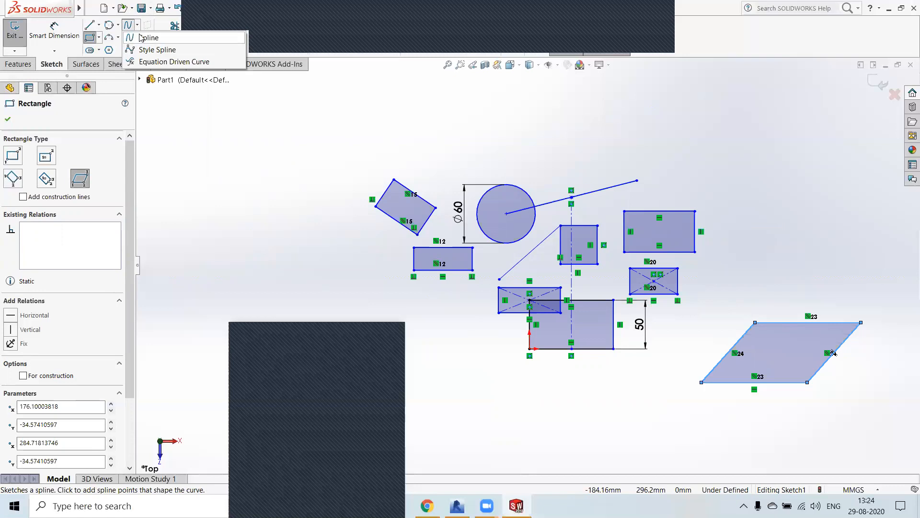
pyautogui.click(141, 37)
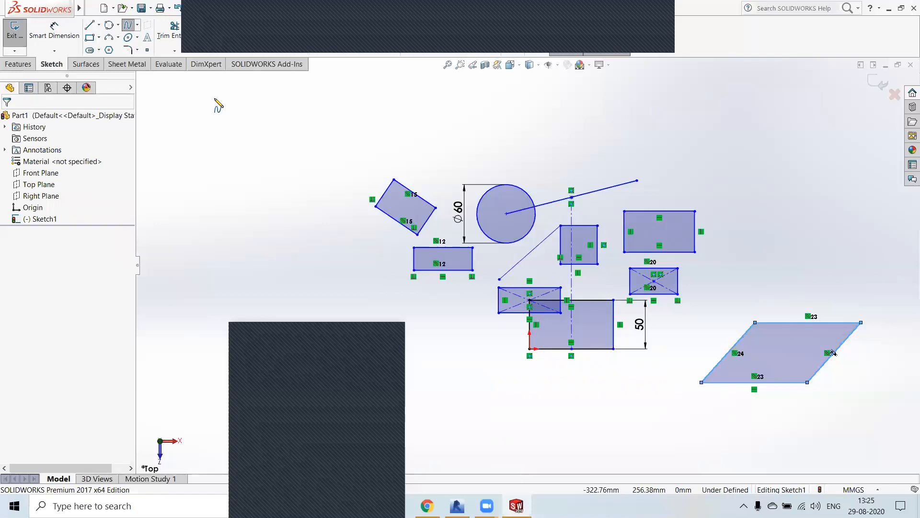
pyautogui.click(221, 187)
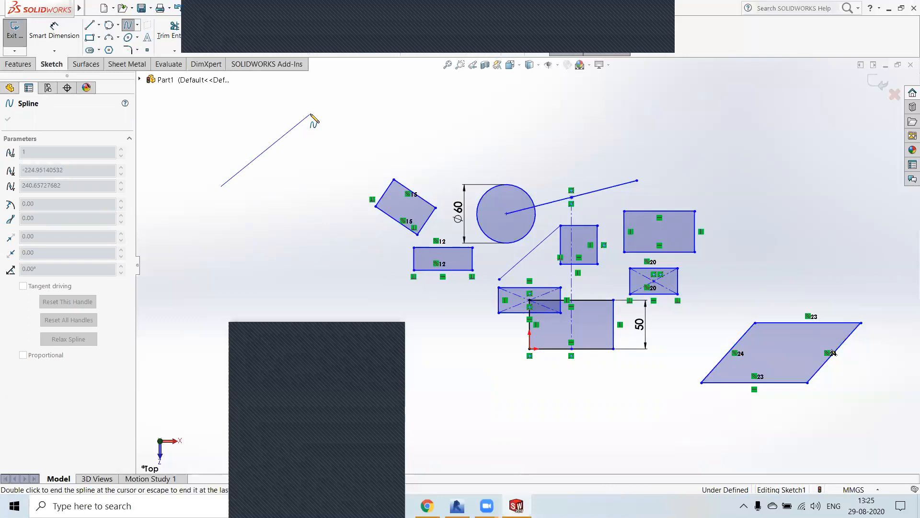
pyautogui.click(310, 114)
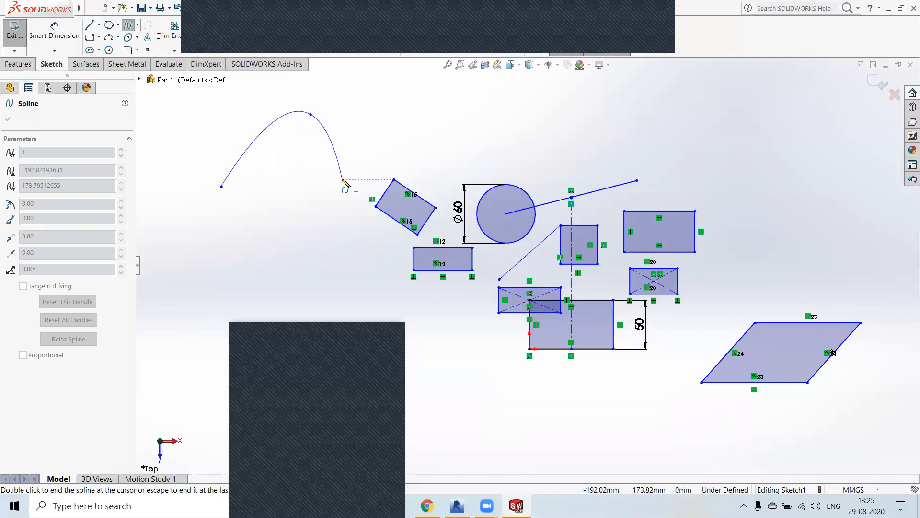
pyautogui.click(361, 159)
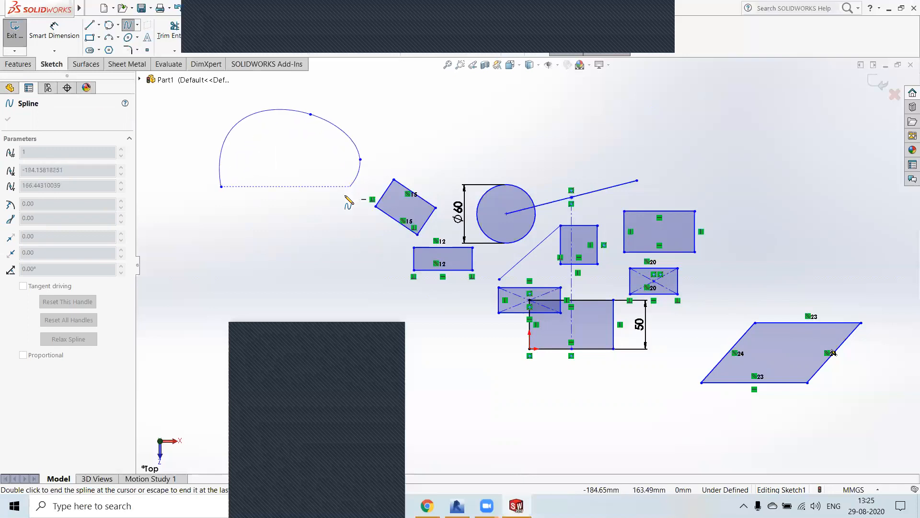
pyautogui.click(308, 213)
pyautogui.click(242, 239)
pyautogui.click(276, 299)
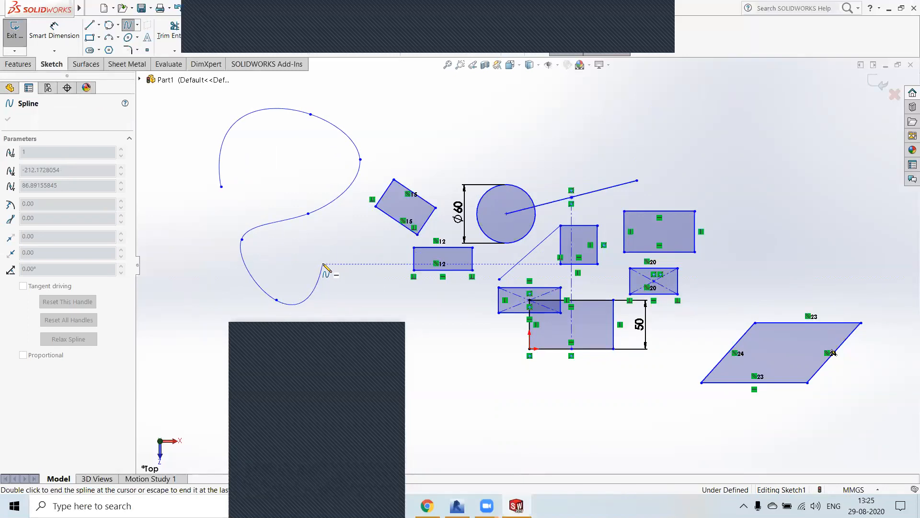
pyautogui.doubleClick(323, 264)
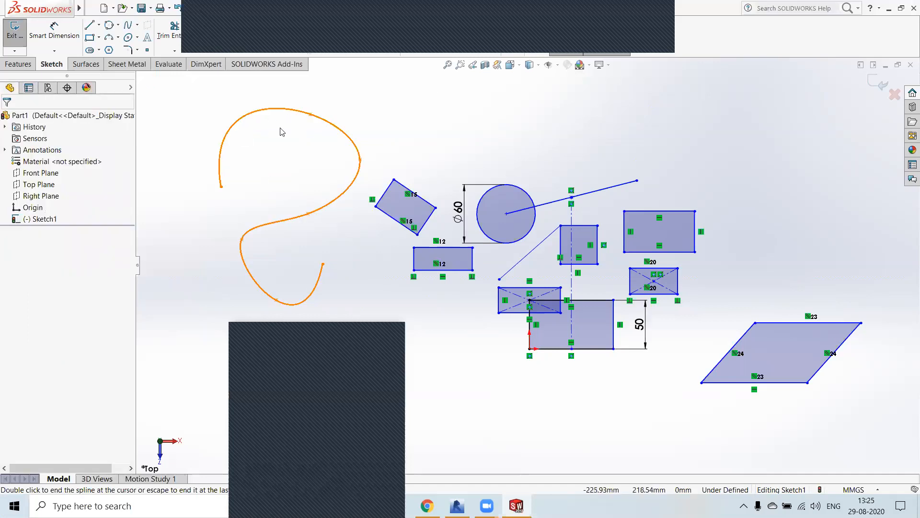
# Step: Sketch a Bezier style spline with six control vertices zigzagging above the circle
pyautogui.click(137, 25)
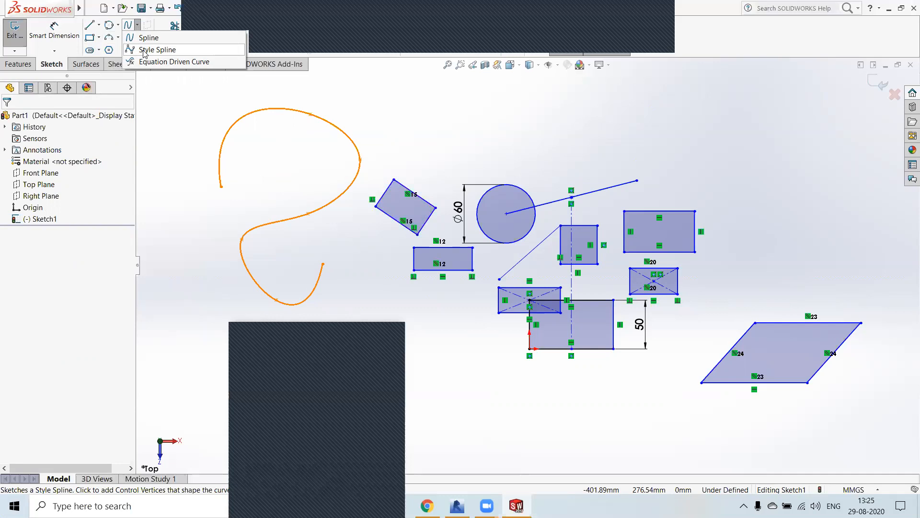
pyautogui.click(144, 50)
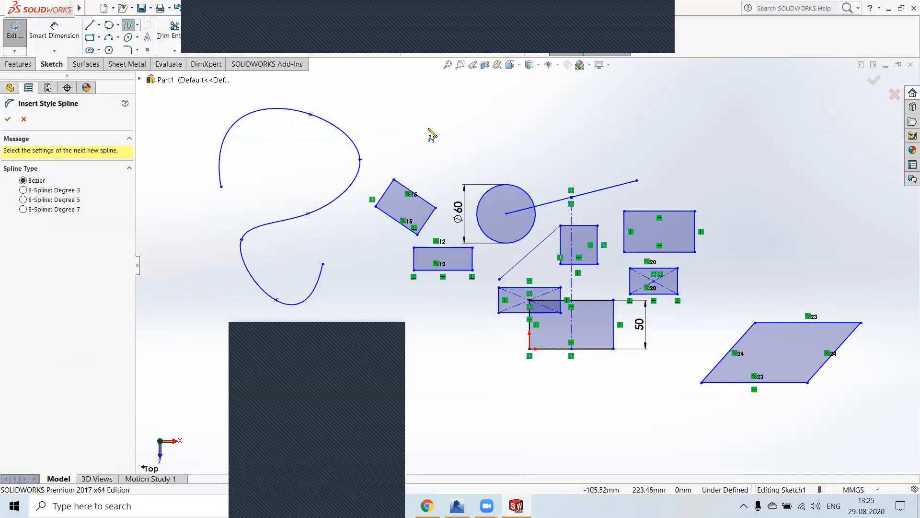
pyautogui.click(428, 126)
pyautogui.click(498, 91)
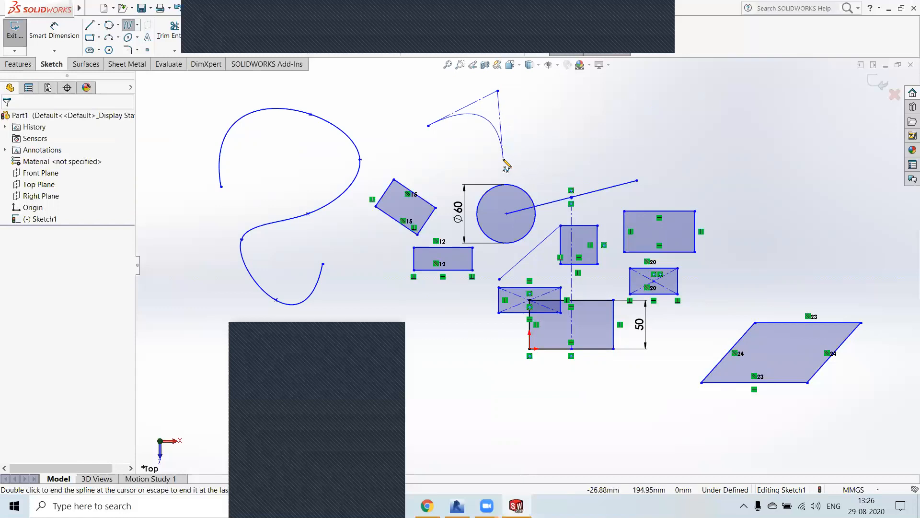
pyautogui.click(503, 158)
pyautogui.click(556, 114)
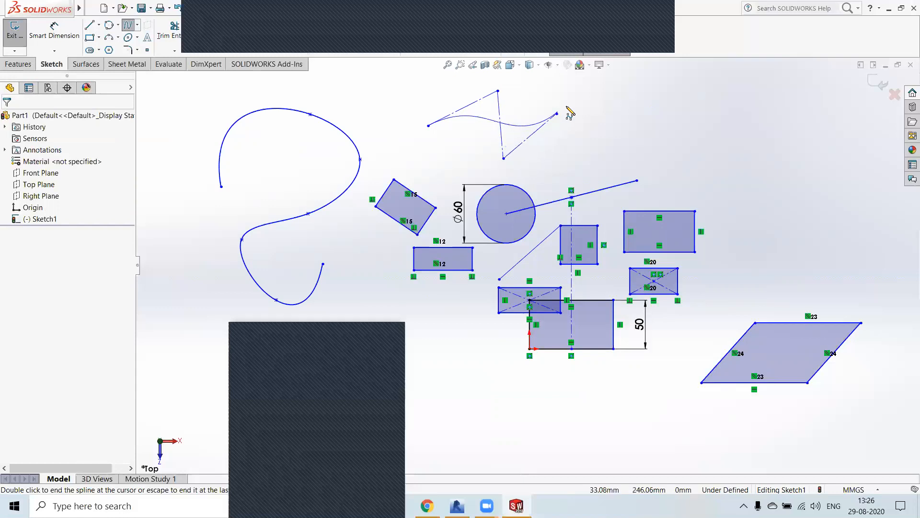
pyautogui.click(614, 147)
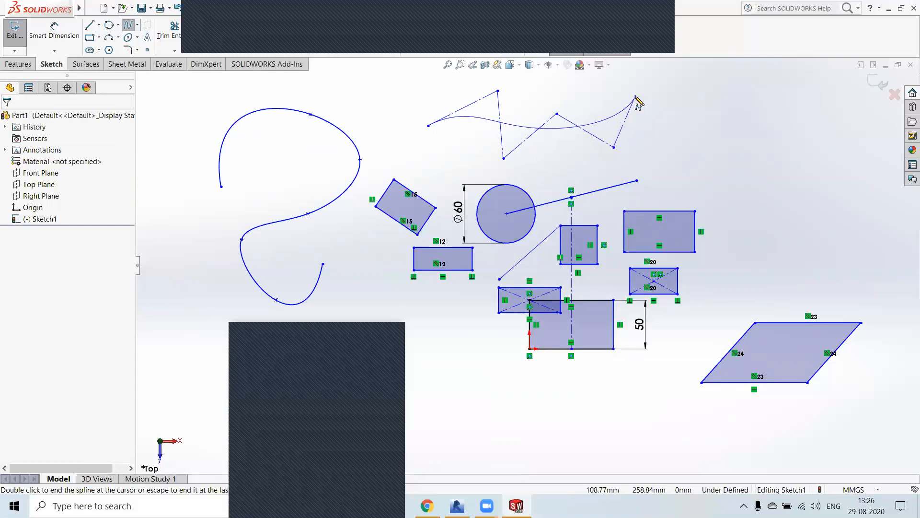
pyautogui.doubleClick(636, 98)
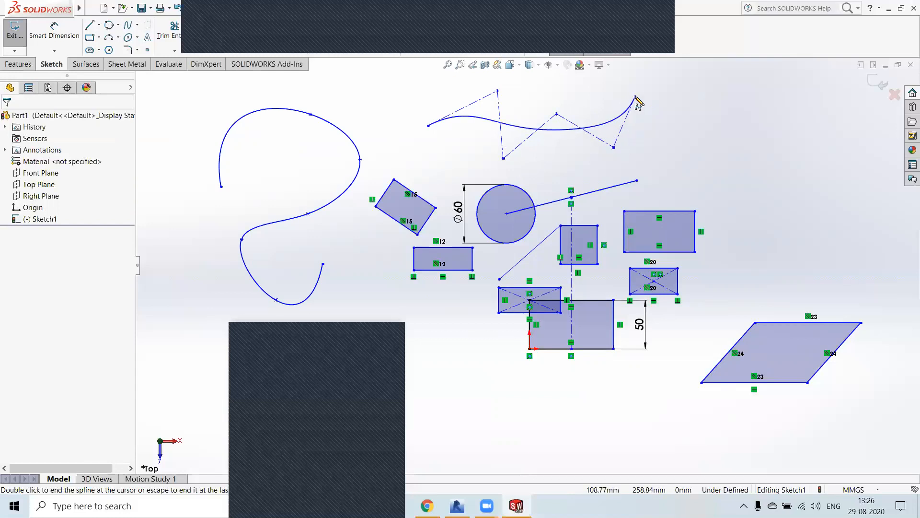
# Step: Reshape the style spline by moving its four inner control vertices, the second to about (-78, 269.2) and the fifth to about (20.8, 228.9)
pyautogui.click(498, 91)
pyautogui.moveTo(498, 91); pyautogui.dragTo(453, 87)
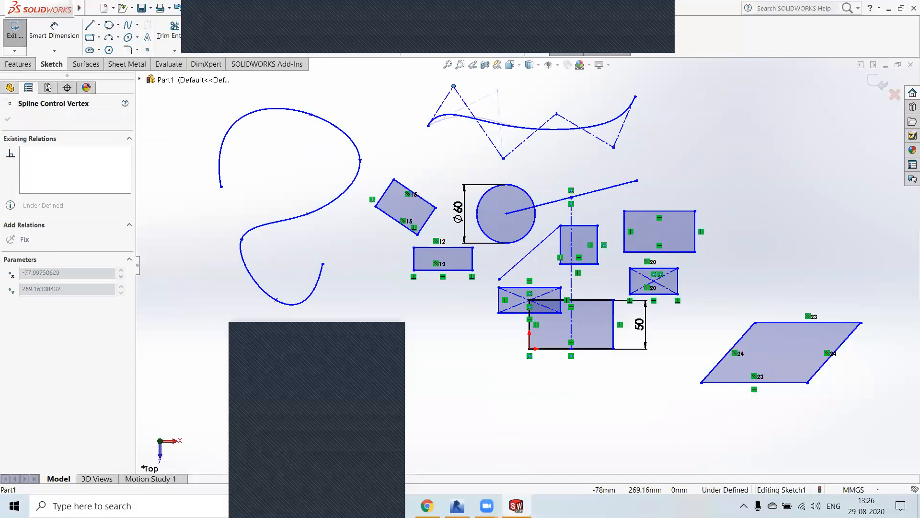
pyautogui.moveTo(503, 159); pyautogui.dragTo(508, 79)
pyautogui.moveTo(556, 113); pyautogui.dragTo(561, 82)
pyautogui.moveTo(614, 147); pyautogui.dragTo(550, 126)
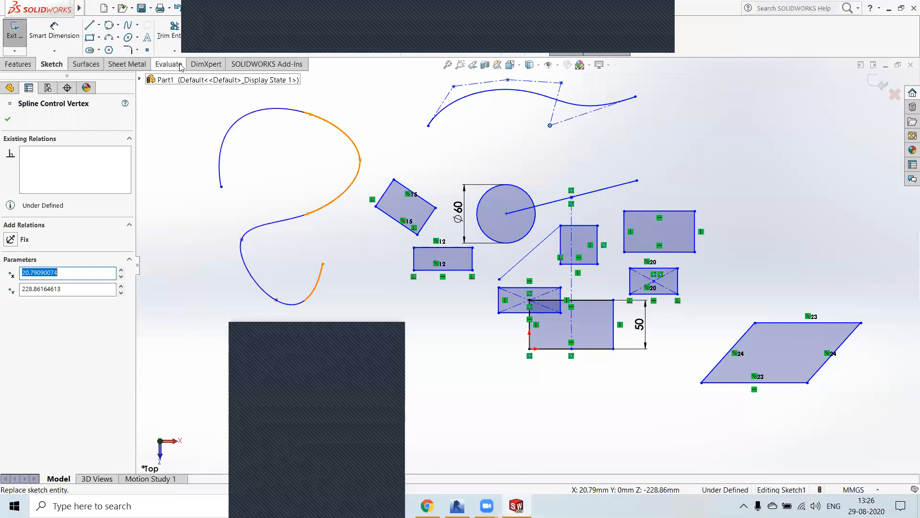
# Step: Sketch a 180° three-point arc with a radius of about 45.8 mm in the empty area high above the parallelogram
pyautogui.click(119, 38)
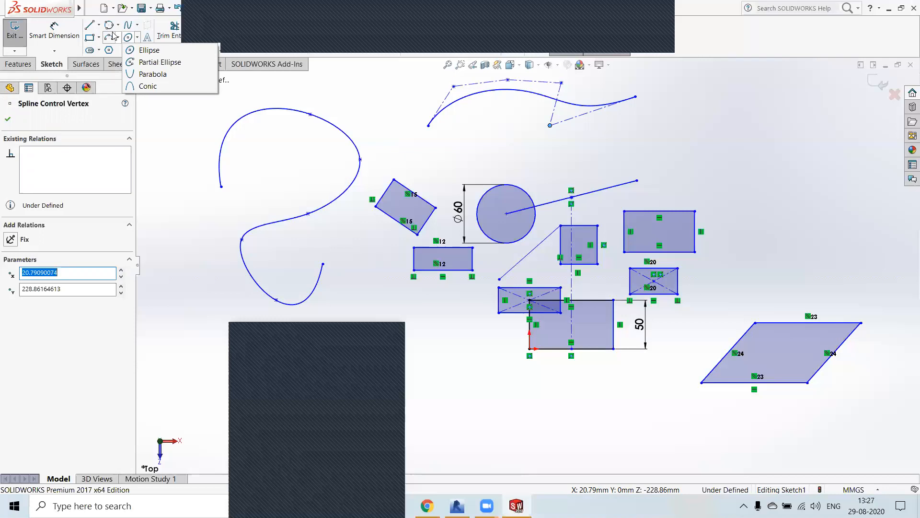
pyautogui.click(137, 74)
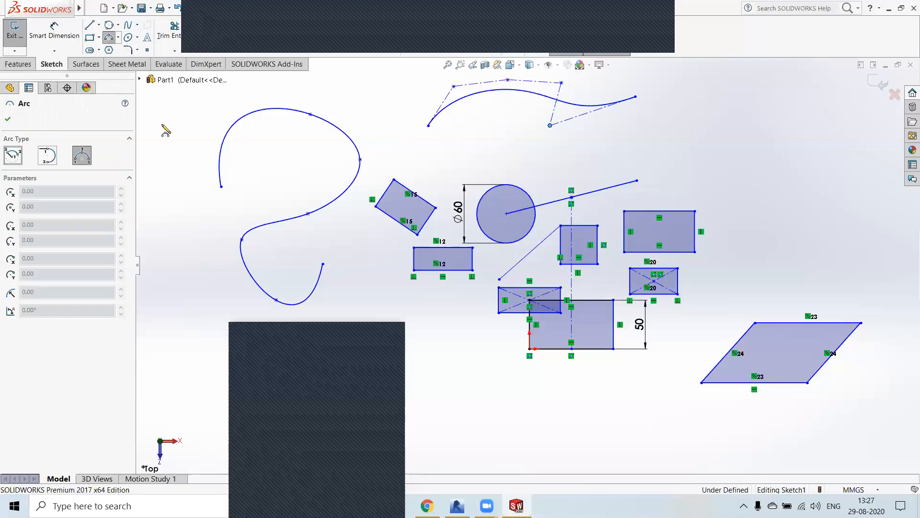
pyautogui.click(731, 151)
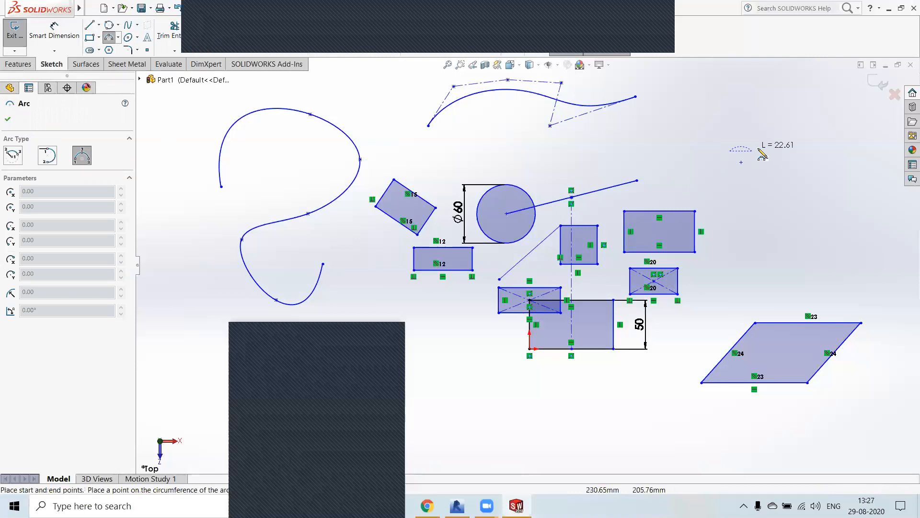
pyautogui.click(820, 155)
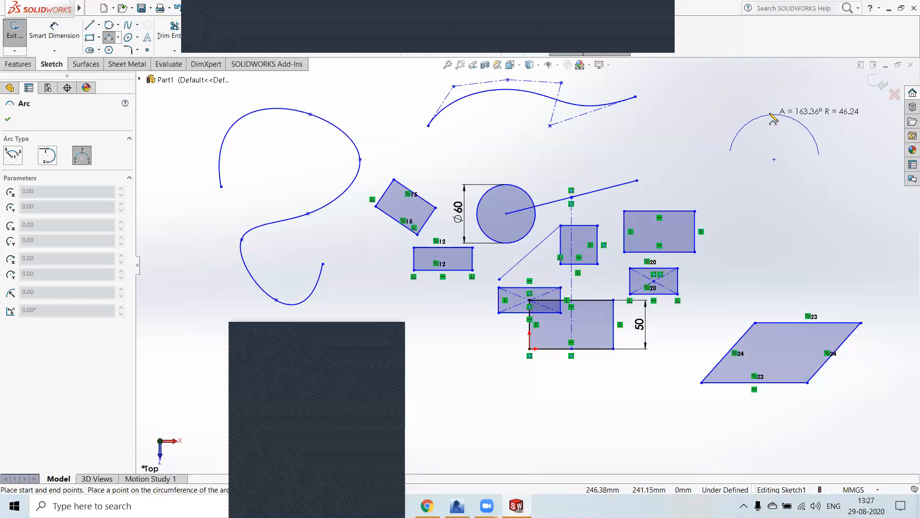
pyautogui.click(774, 114)
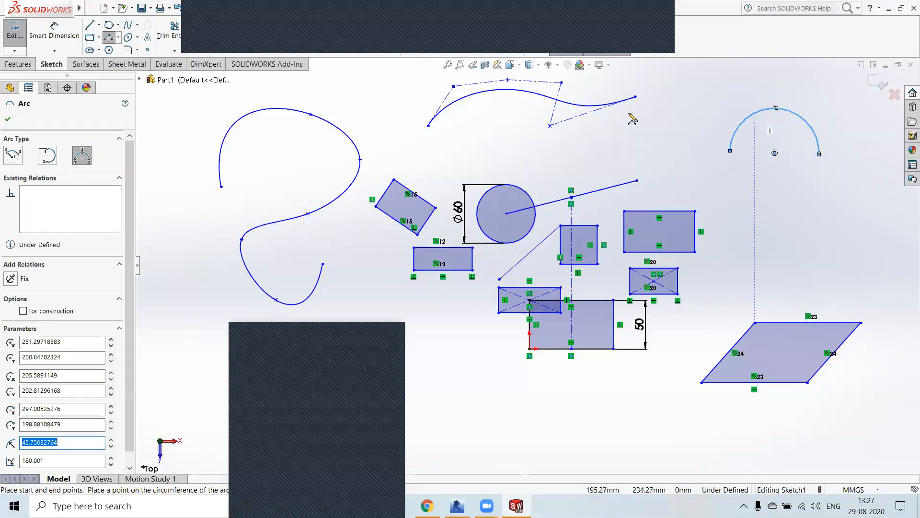
# Step: Sketch three chained tangent arcs from the parallelogram's upper-left corner to the large rectangle's right edge, the small centre rectangle's right edge and the parallelogram's slanted side
pyautogui.click(53, 159)
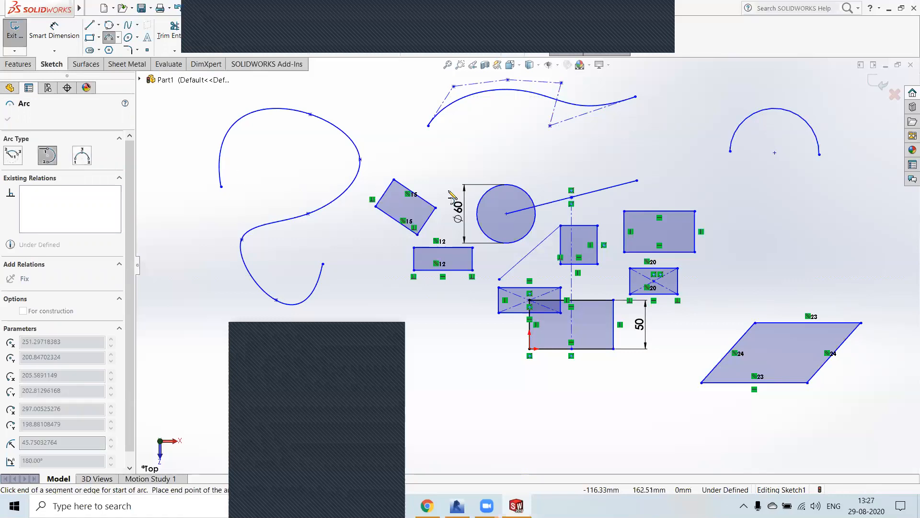
pyautogui.click(737, 192)
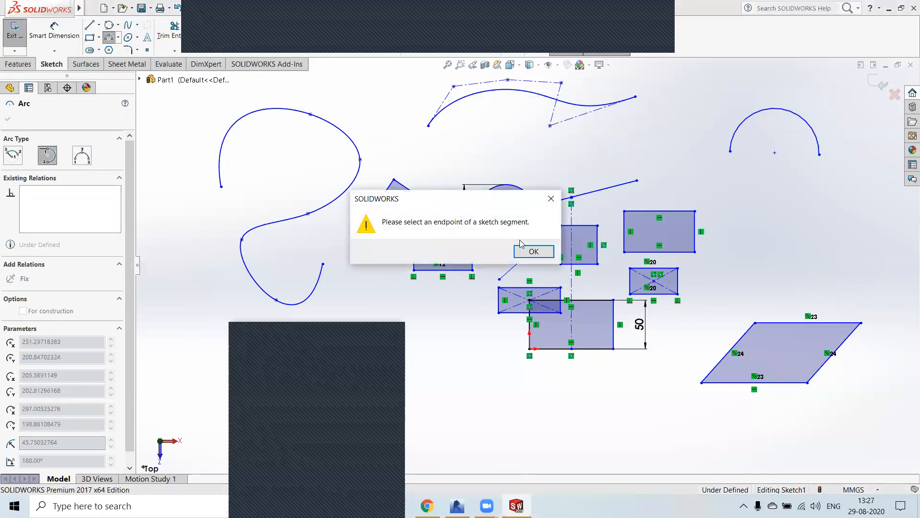
pyautogui.click(534, 251)
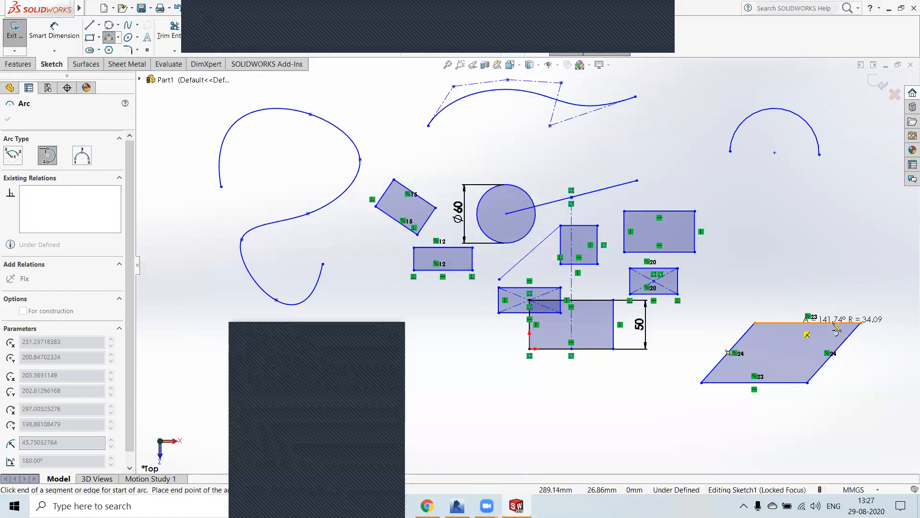
pyautogui.click(861, 323)
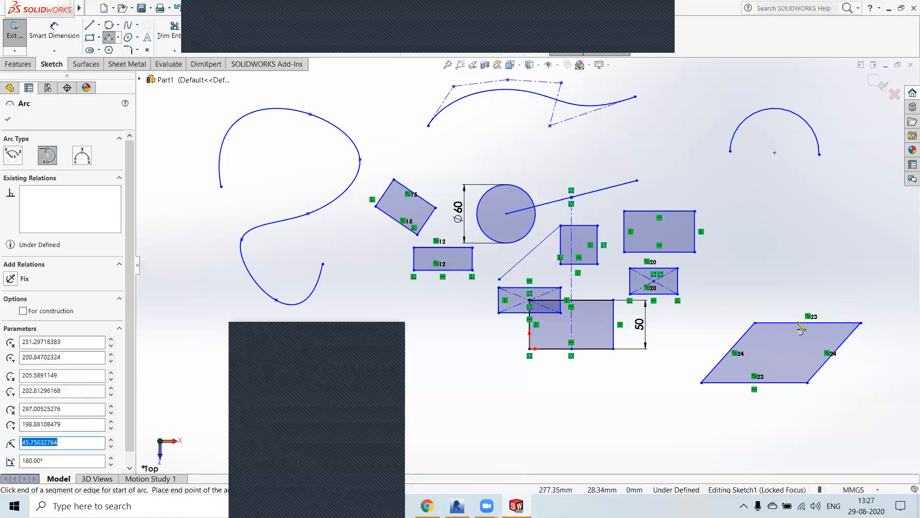
pyautogui.click(755, 323)
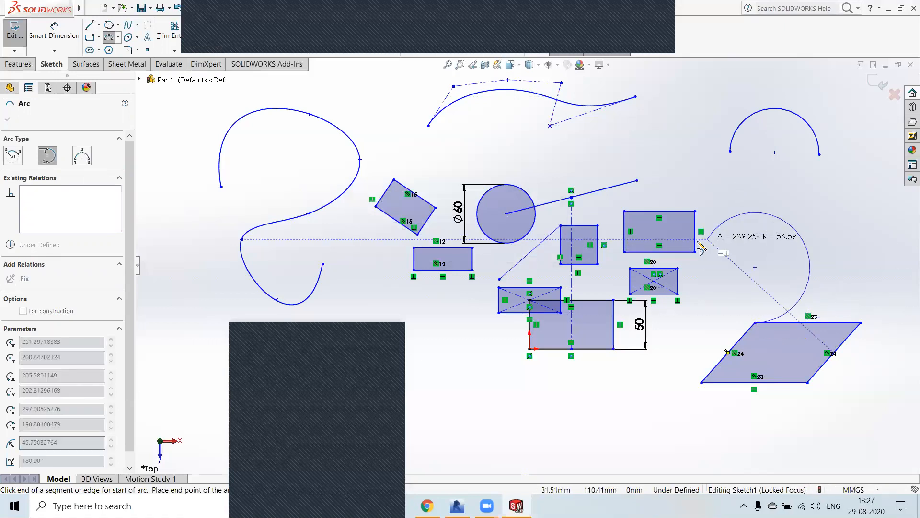
pyautogui.click(696, 237)
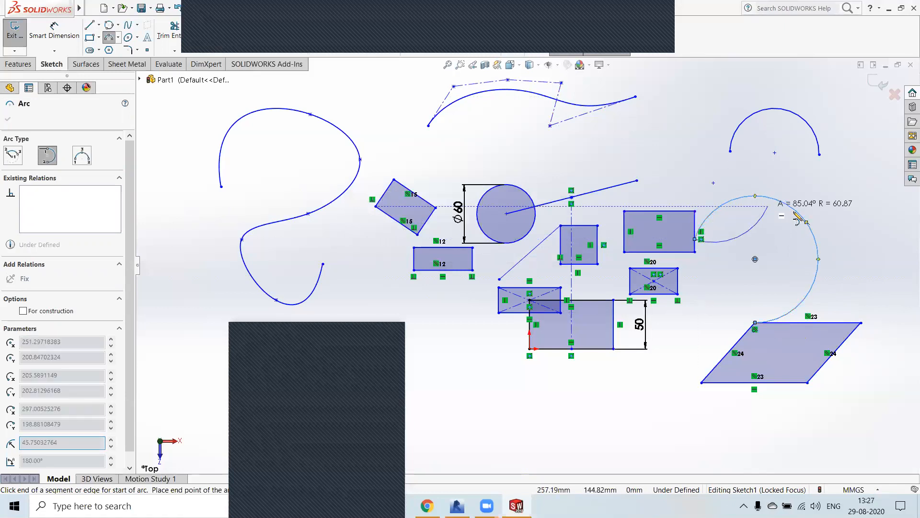
pyautogui.click(678, 282)
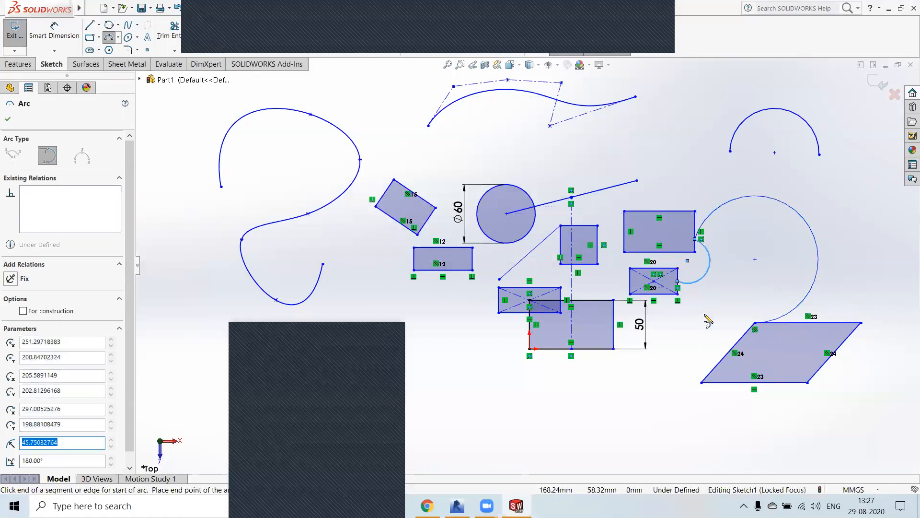
pyautogui.click(716, 362)
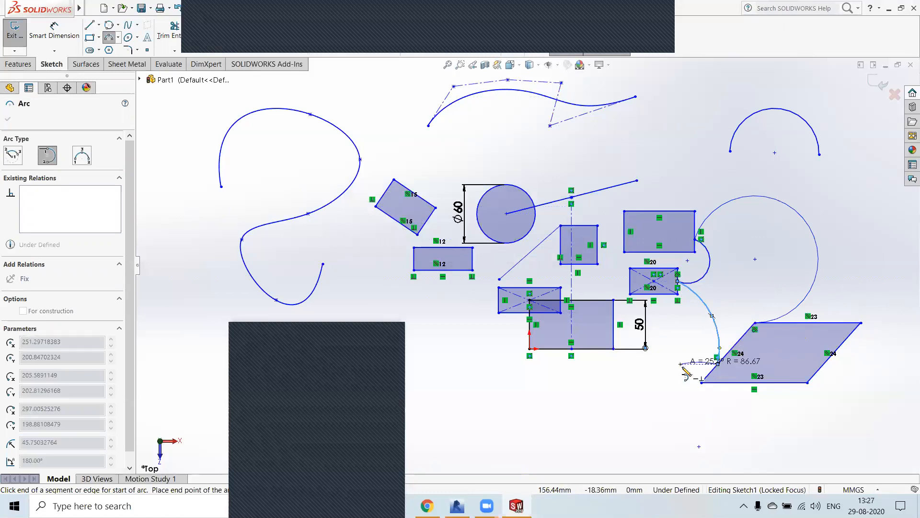
pyautogui.press('Escape')
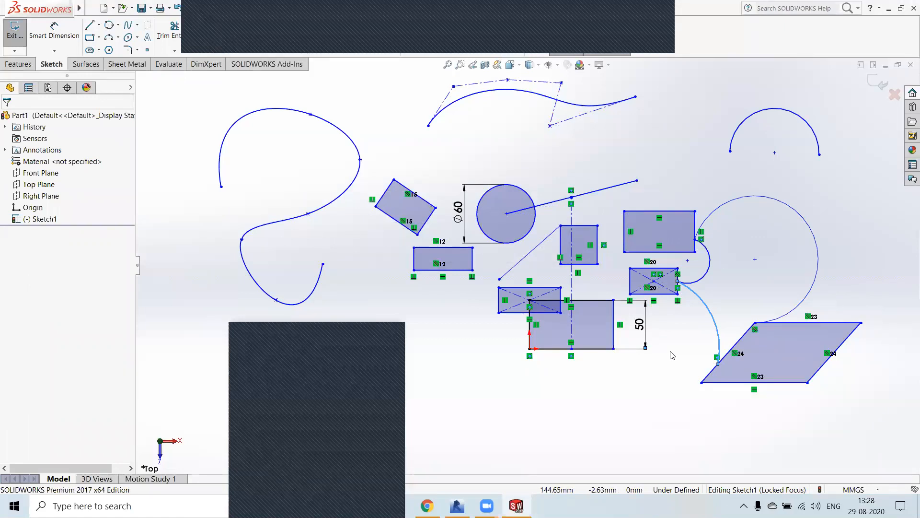
# Step: Sketch a tangent arc from the parallelogram's upper-right corner across its interior, ending just below its base near the lower-left corner
pyautogui.click(117, 37)
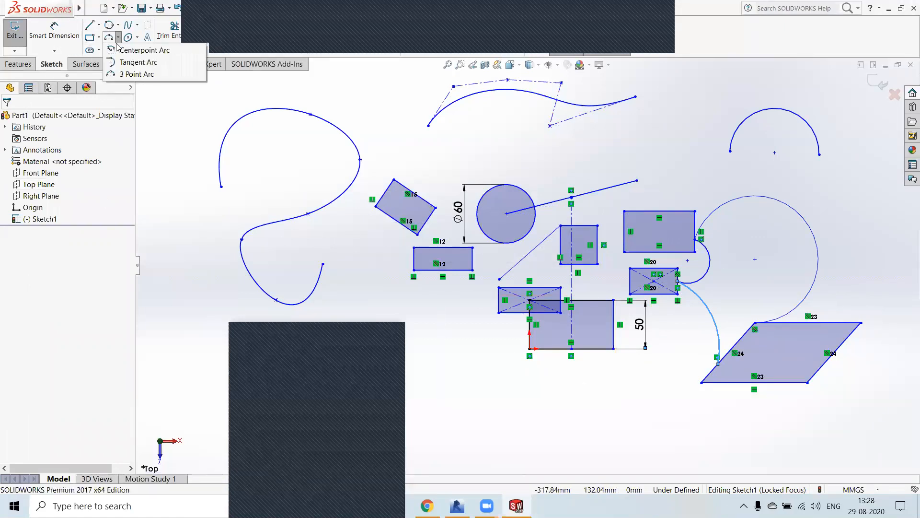
pyautogui.click(133, 75)
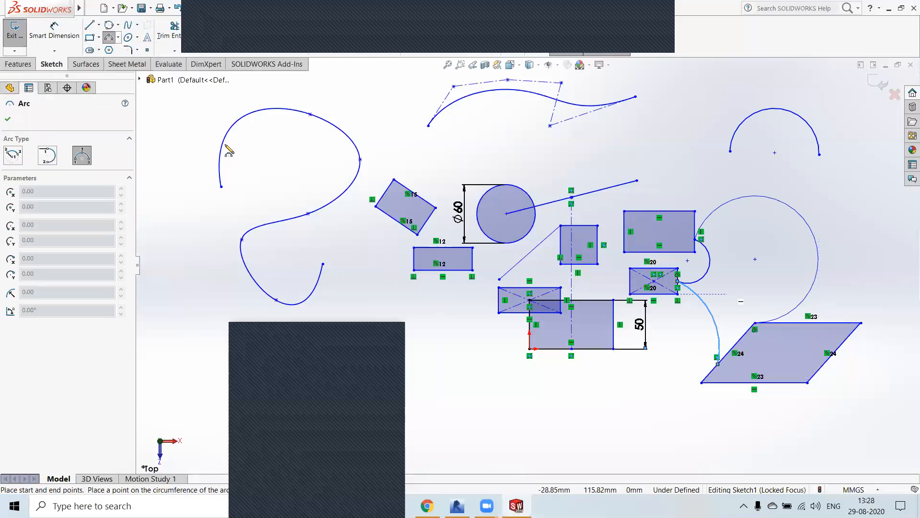
pyautogui.click(55, 155)
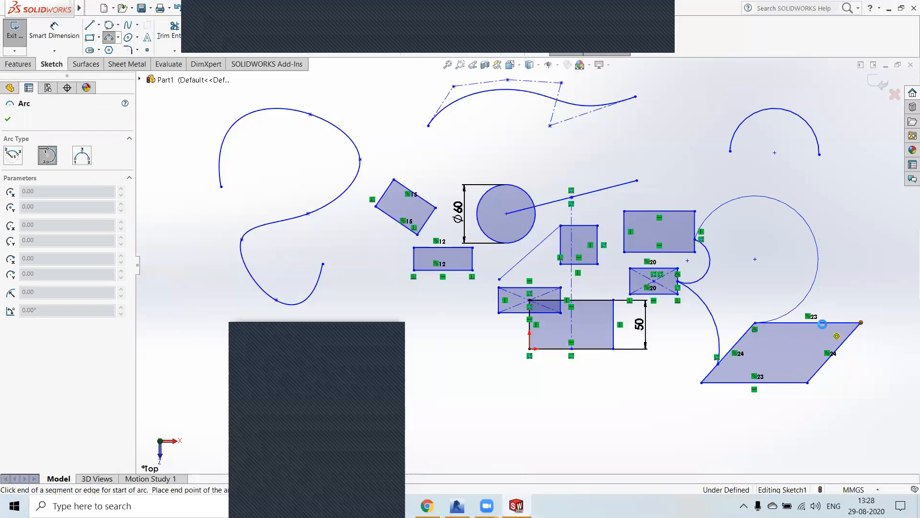
pyautogui.click(836, 336)
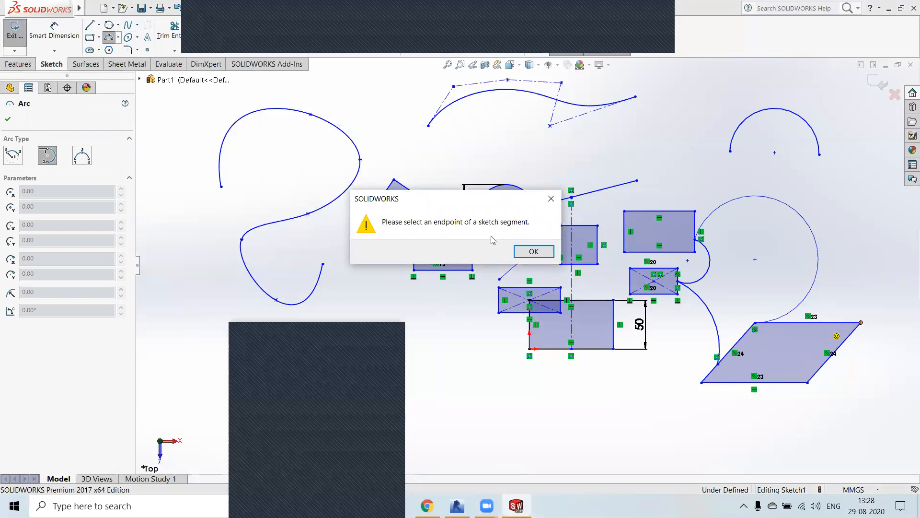
pyautogui.click(533, 253)
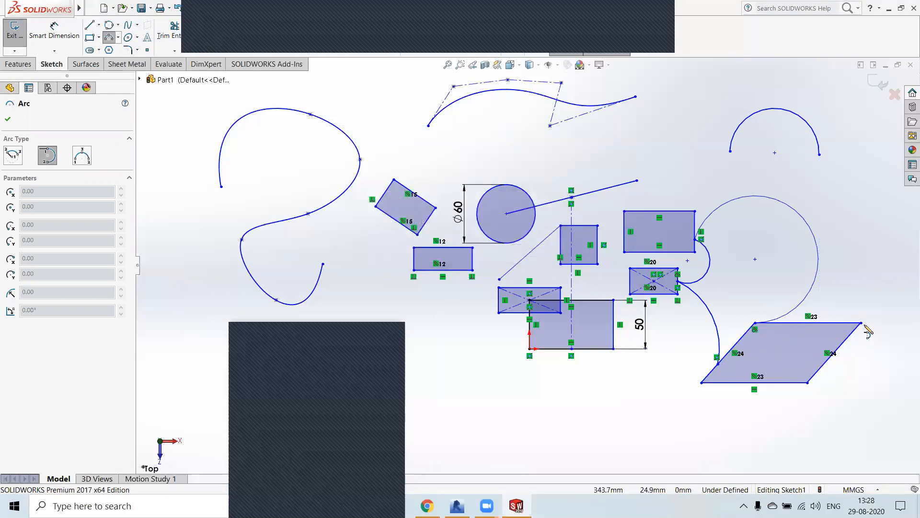
pyautogui.click(861, 323)
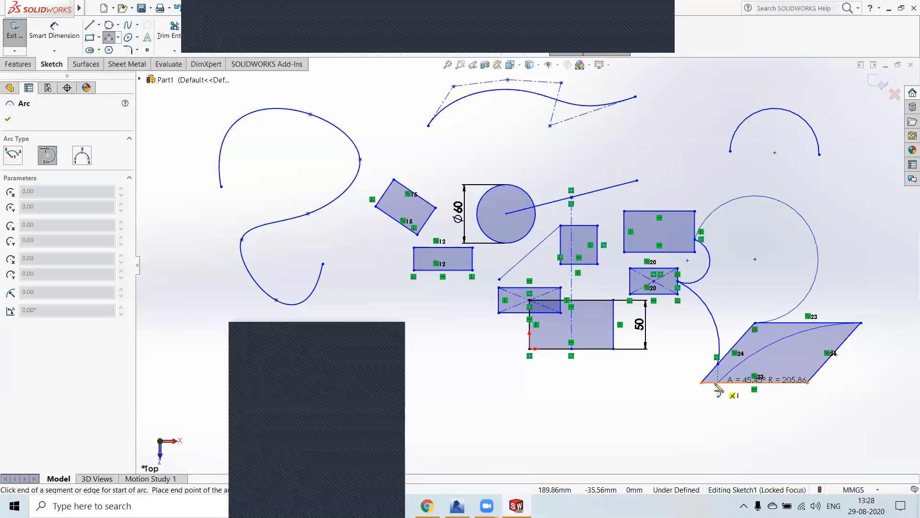
pyautogui.click(701, 383)
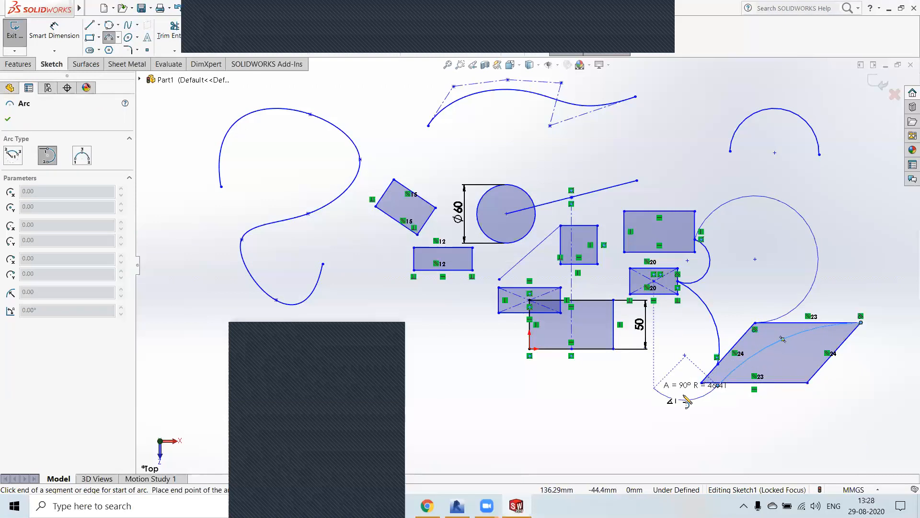
pyautogui.rightClick(662, 404)
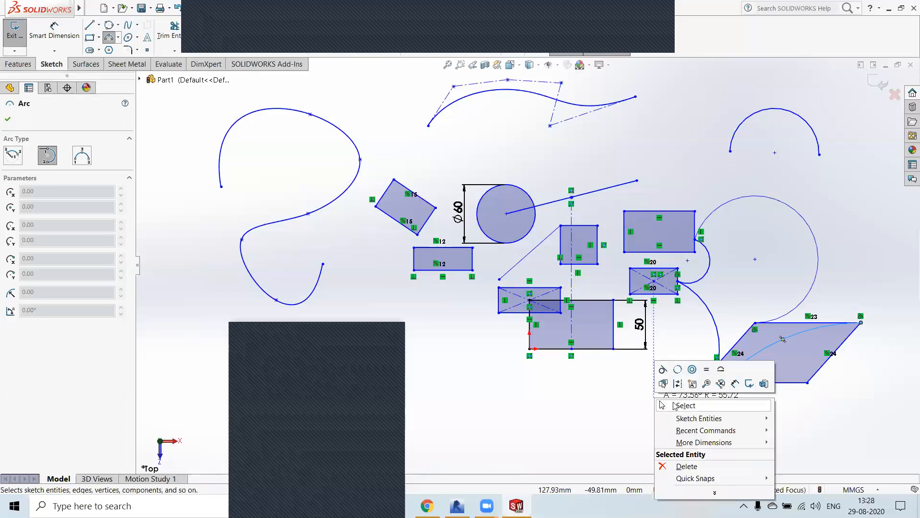
pyautogui.click(662, 404)
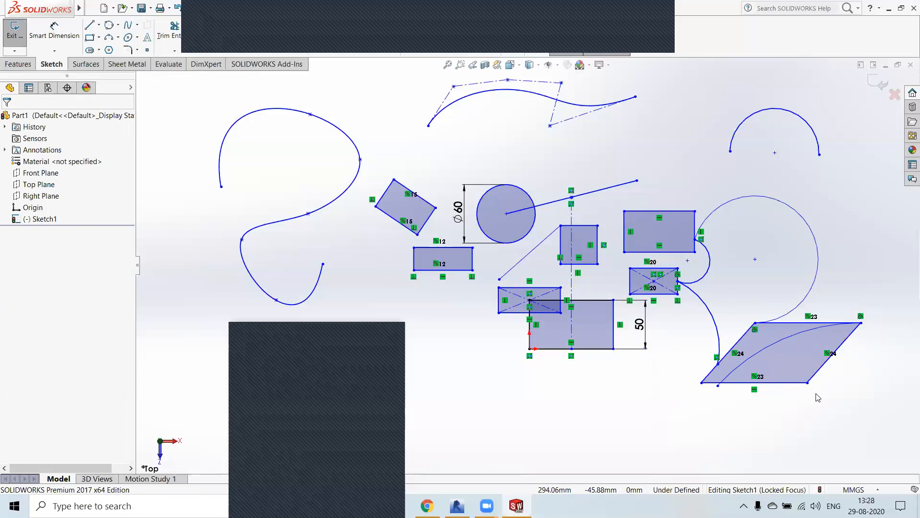
# Step: Sketch a 90° three-point arc with a radius of about 35.3 mm between the style spline and the semicircular arc
pyautogui.click(118, 38)
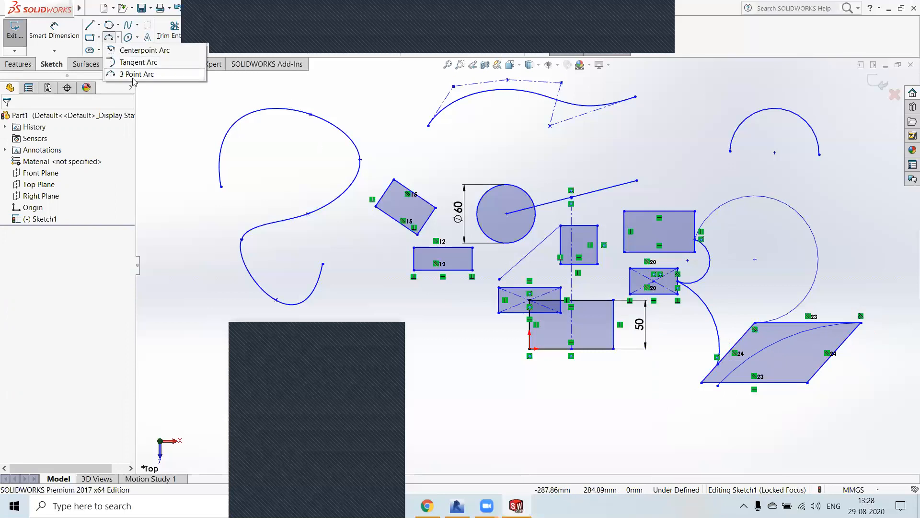
pyautogui.click(133, 78)
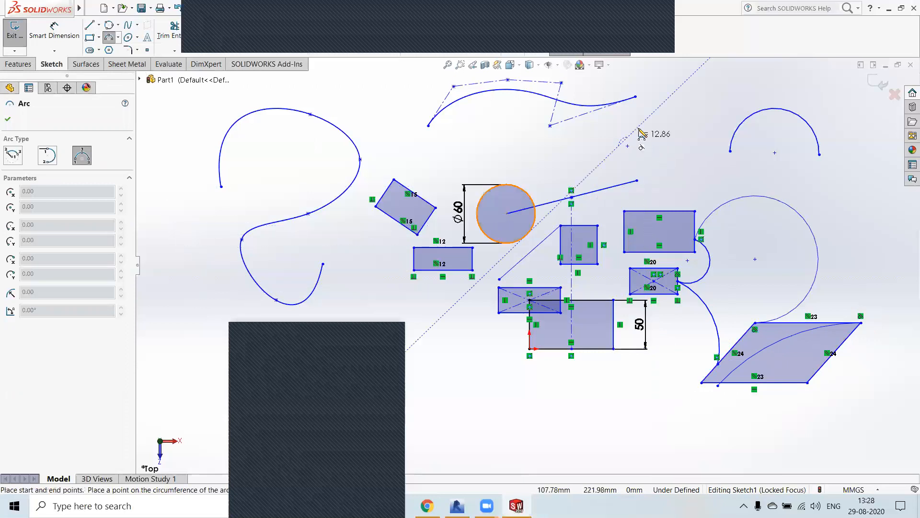
pyautogui.click(658, 118)
pyautogui.click(632, 123)
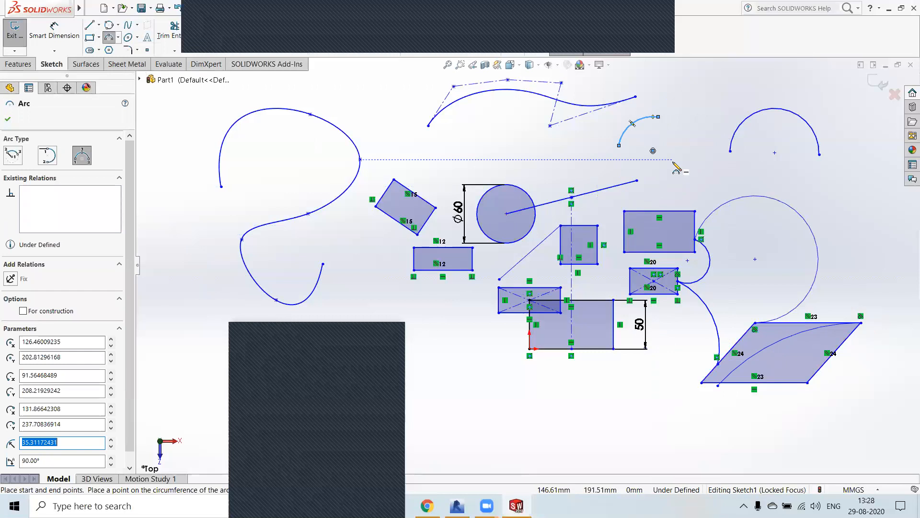
pyautogui.rightClick(489, 141)
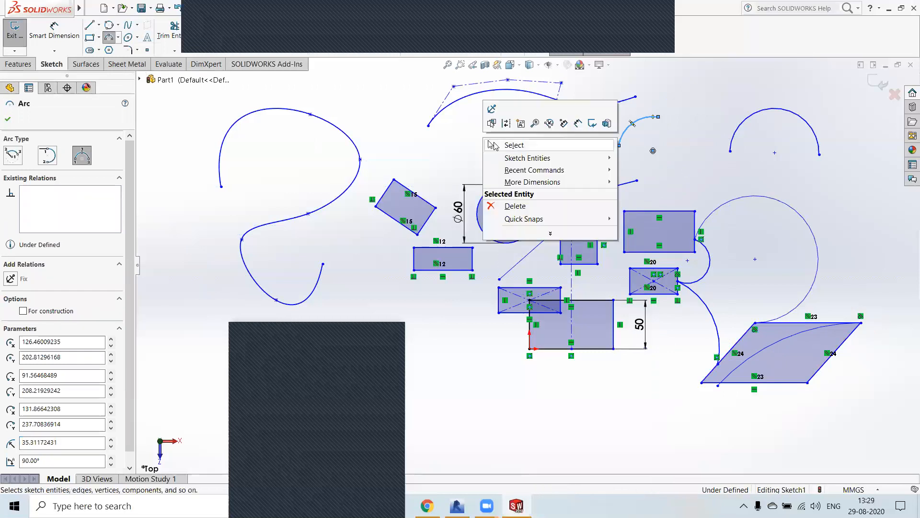
pyautogui.click(498, 145)
pyautogui.rightClick(475, 148)
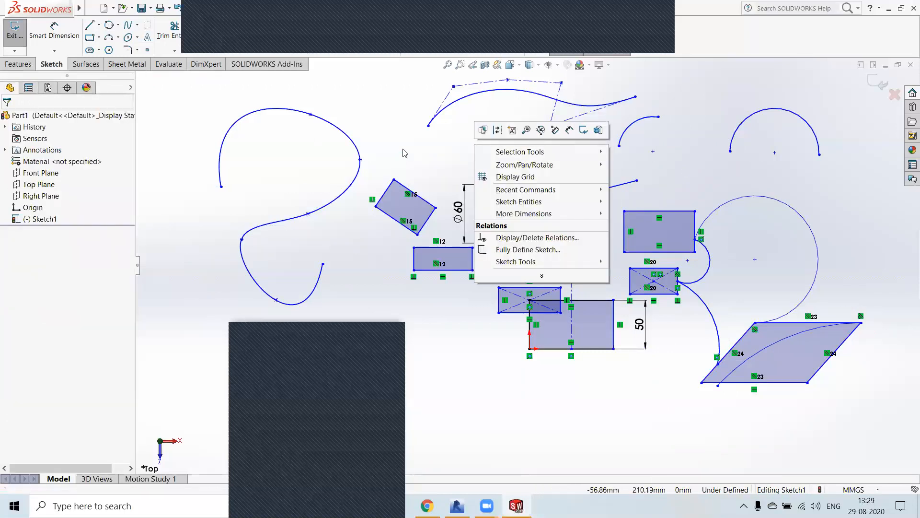
pyautogui.click(330, 124)
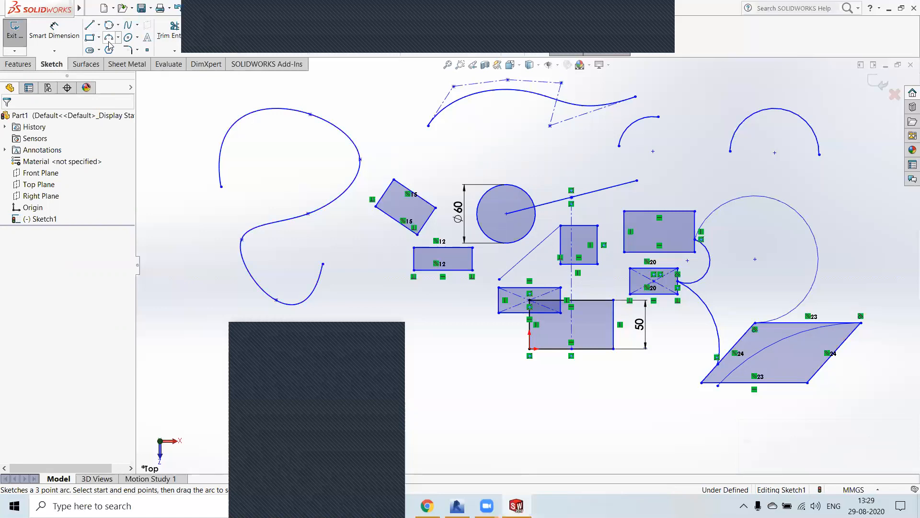
# Step: Sketch a horizontal ellipse with a major radius of about 142.4 mm and a minor radius of about 65.8 mm above all other geometry
pyautogui.click(137, 37)
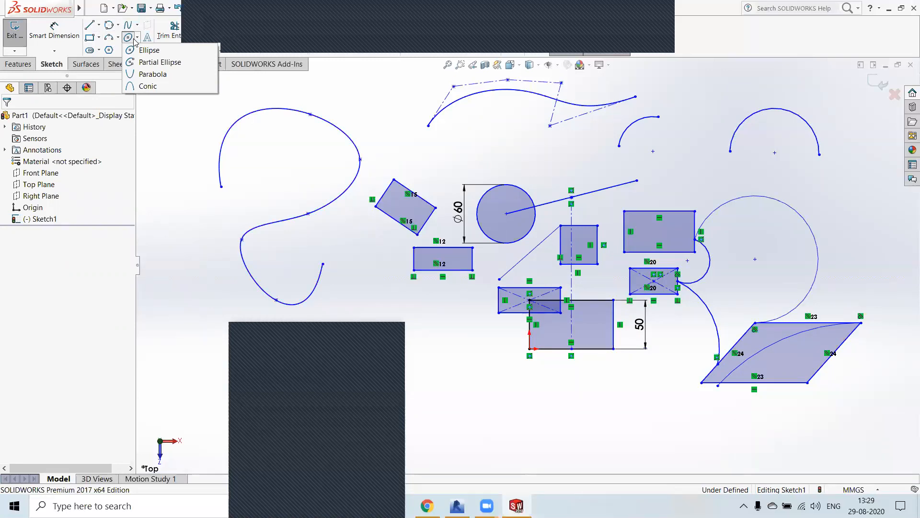
pyautogui.click(160, 54)
pyautogui.scroll(-2, 472, 165)
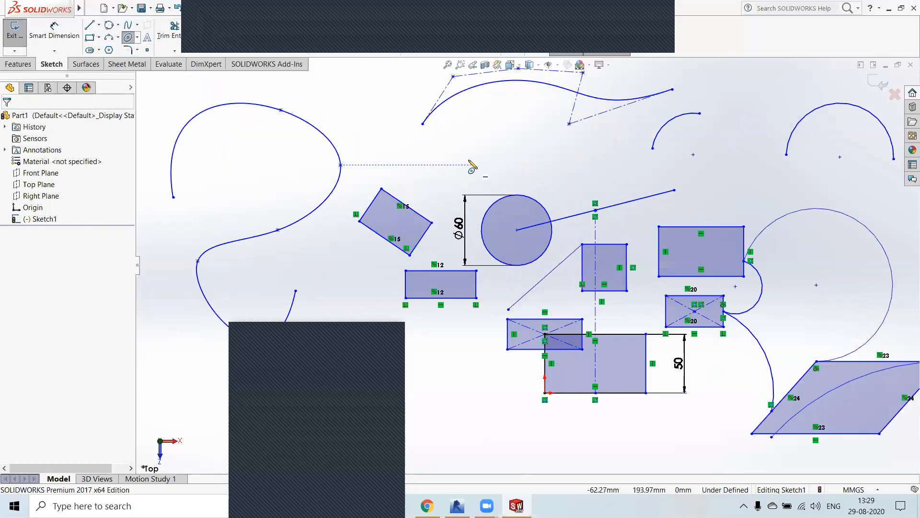
pyautogui.scroll(10, 472, 165)
pyautogui.click(466, 138)
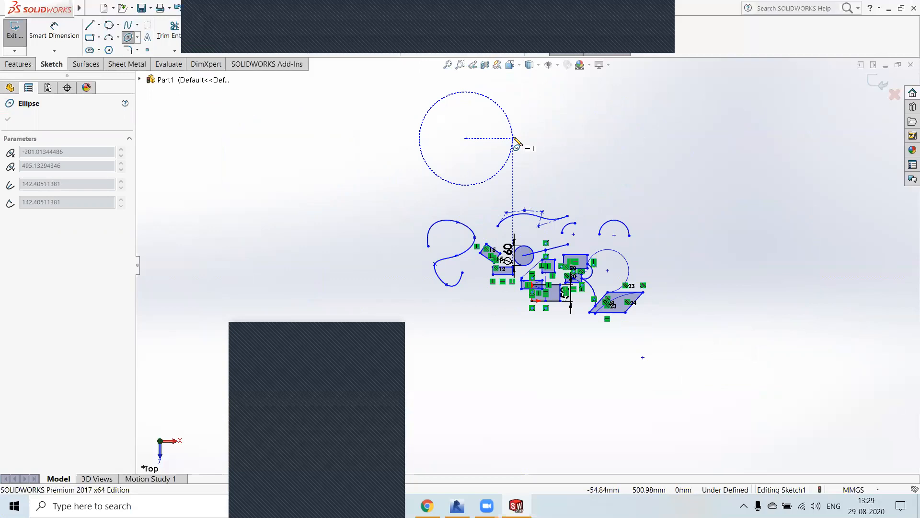
pyautogui.click(514, 138)
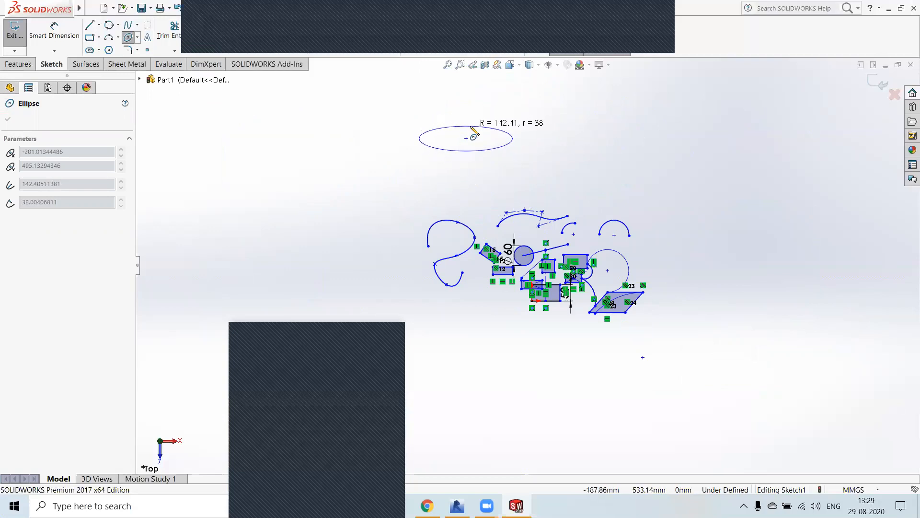
pyautogui.click(469, 117)
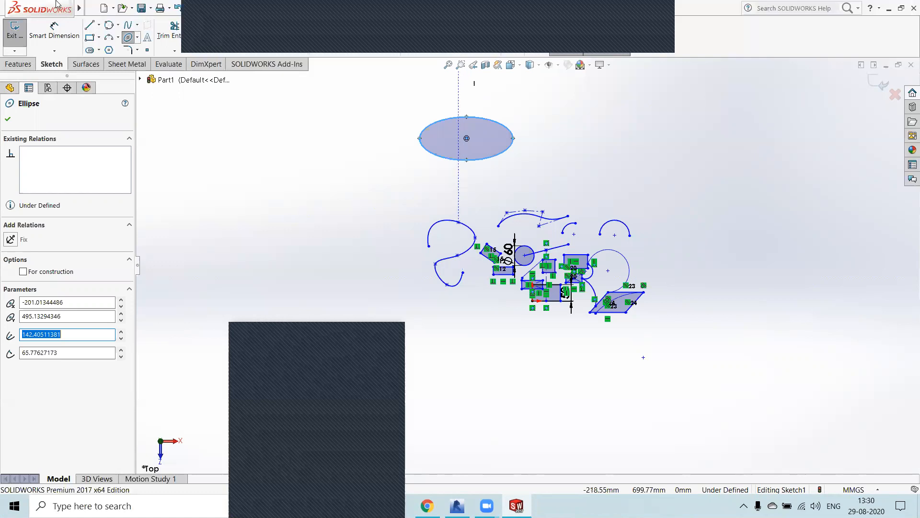
# Step: Sketch a partial ellipse right of the full ellipse, open at the top, with radii of about 202.5 mm and 58.5 mm, spanning about 242°
pyautogui.click(138, 38)
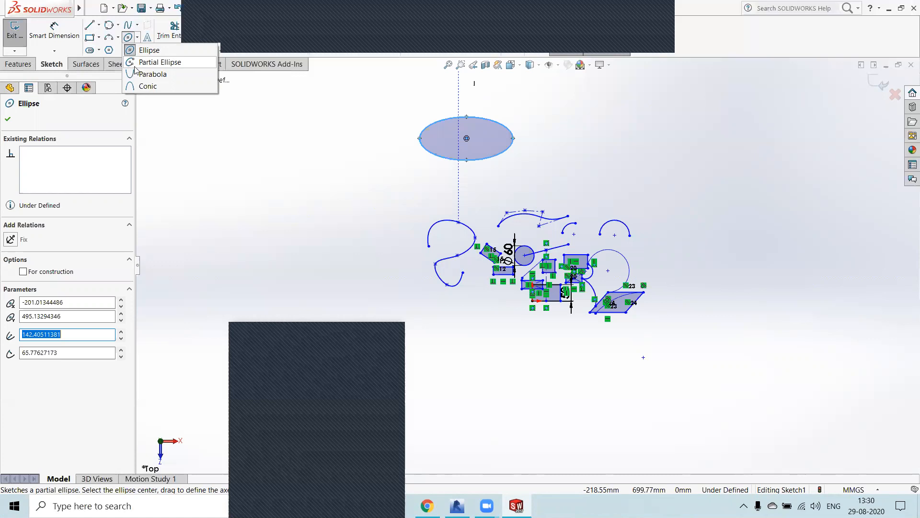
pyautogui.click(145, 65)
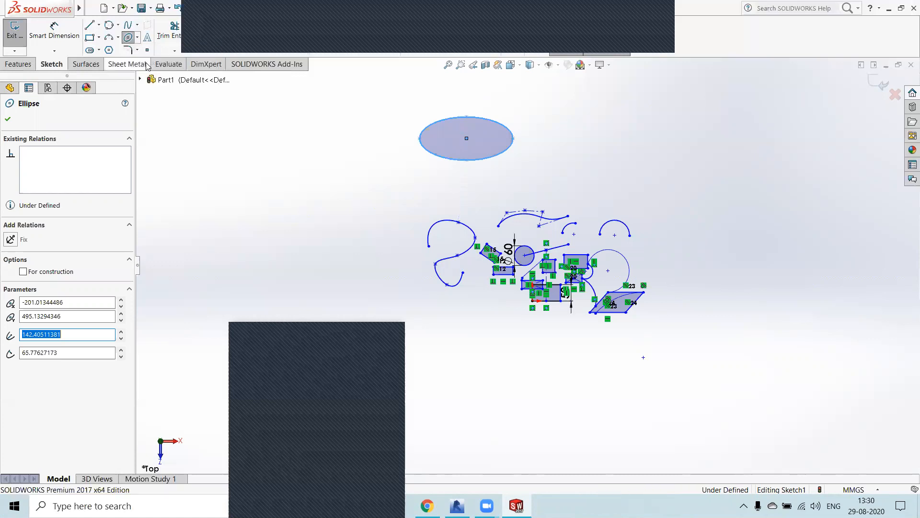
pyautogui.click(614, 143)
pyautogui.click(681, 144)
pyautogui.click(636, 125)
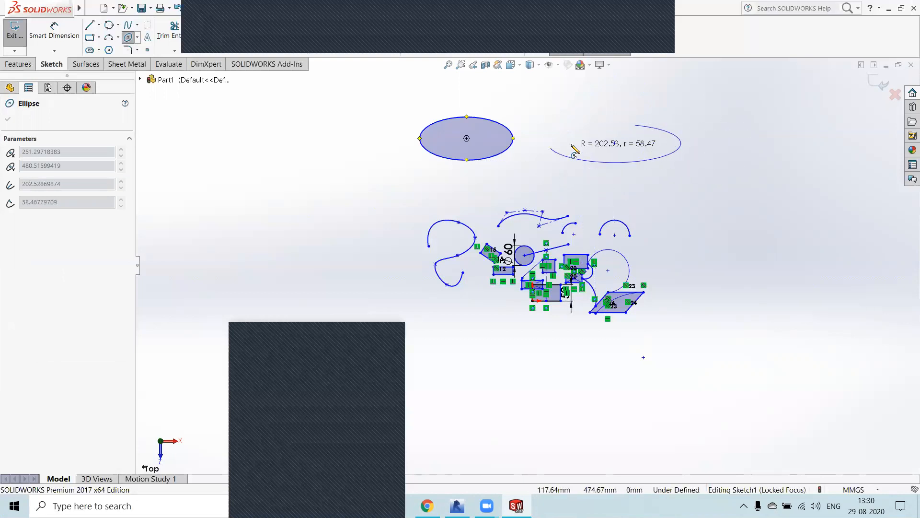
pyautogui.click(574, 128)
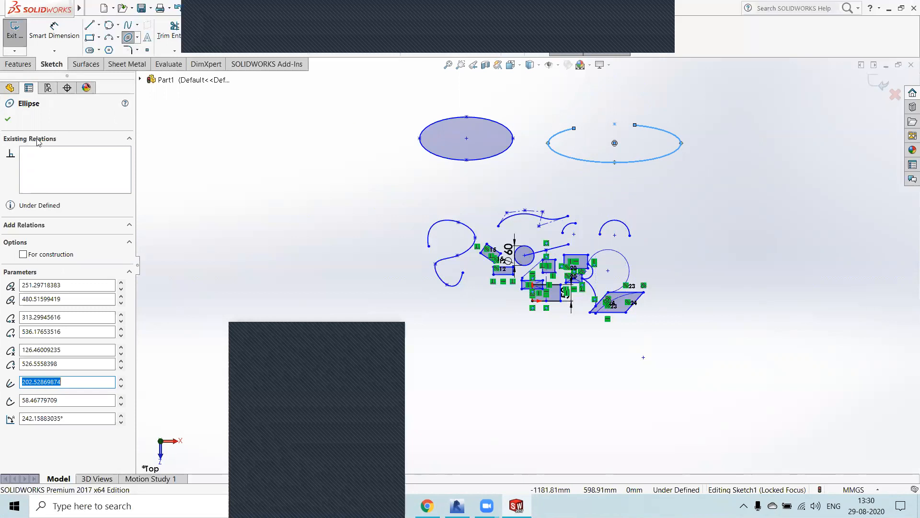
pyautogui.click(8, 120)
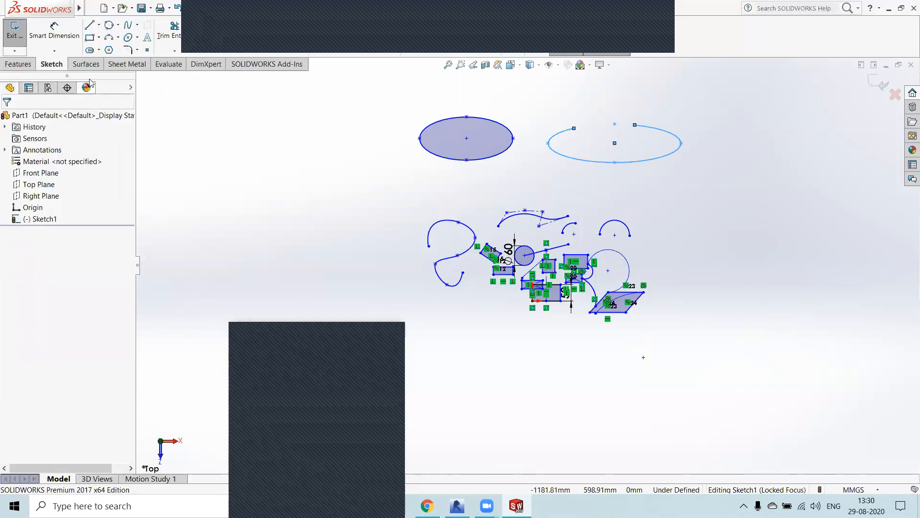
# Step: Sketch a wide upward-opening parabola left of all other geometry, with a focal distance of about 404.3 mm
pyautogui.click(136, 38)
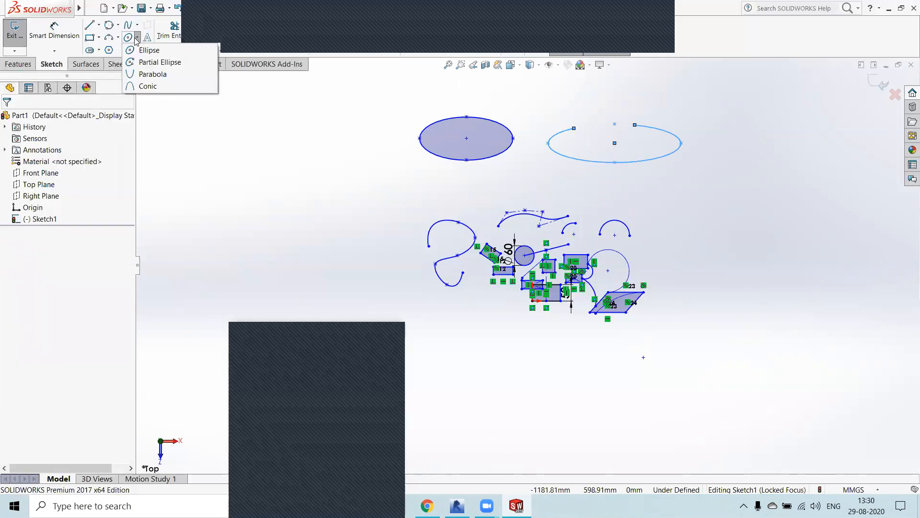
pyautogui.click(154, 74)
pyautogui.click(225, 159)
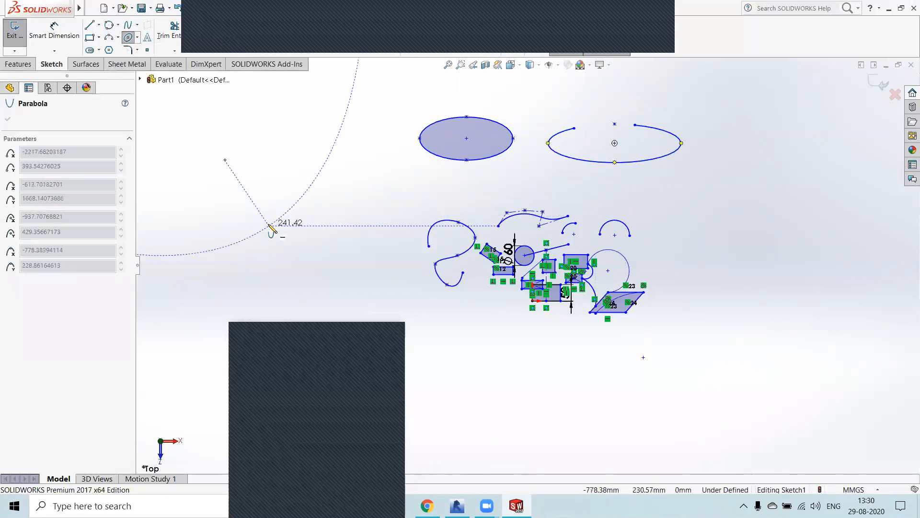
pyautogui.click(237, 292)
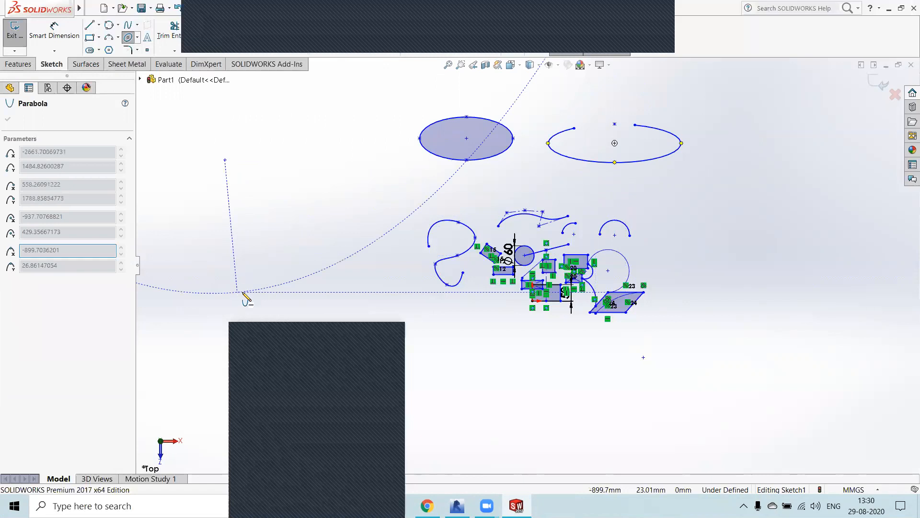
pyautogui.click(412, 212)
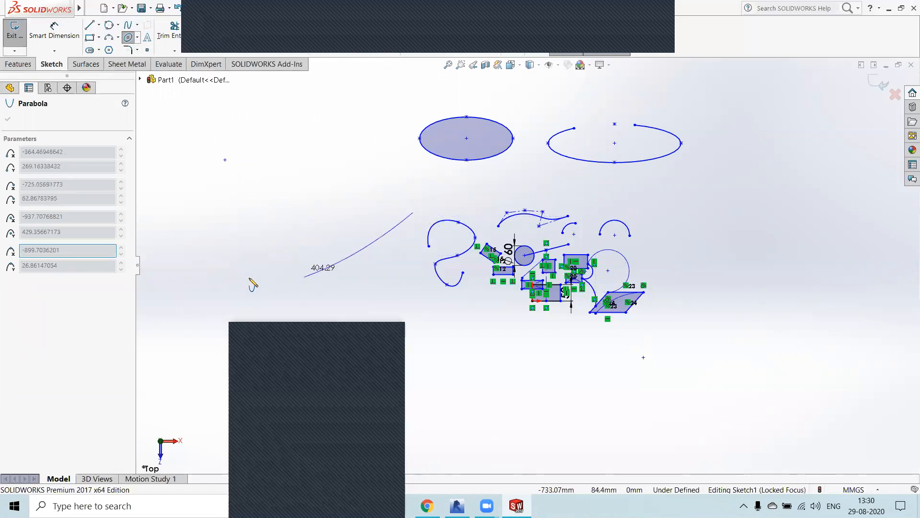
pyautogui.click(162, 168)
# Step: Sketch a V-shaped conic with level upper endpoints and a rho of about 0.91, up and to the left of the parabola
pyautogui.scroll(-1, 257, 215)
pyautogui.scroll(2, 287, 215)
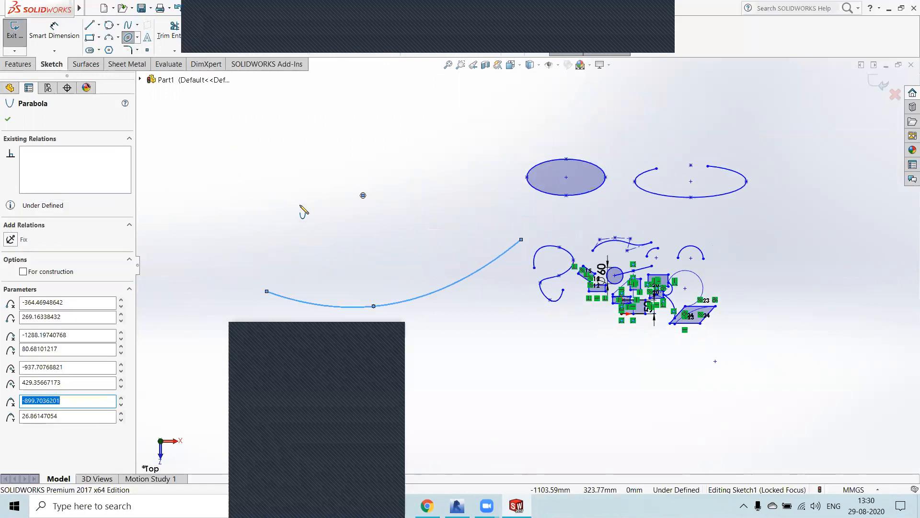
pyautogui.press('z')
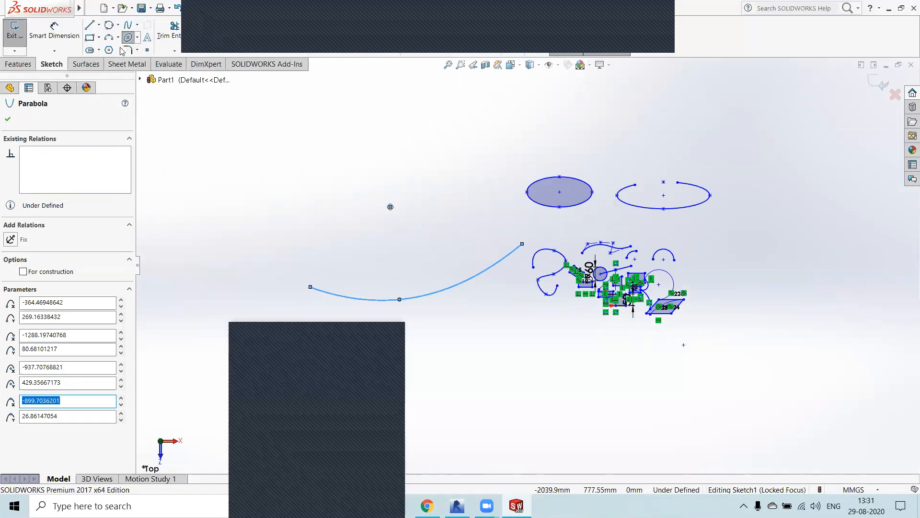
pyautogui.click(137, 38)
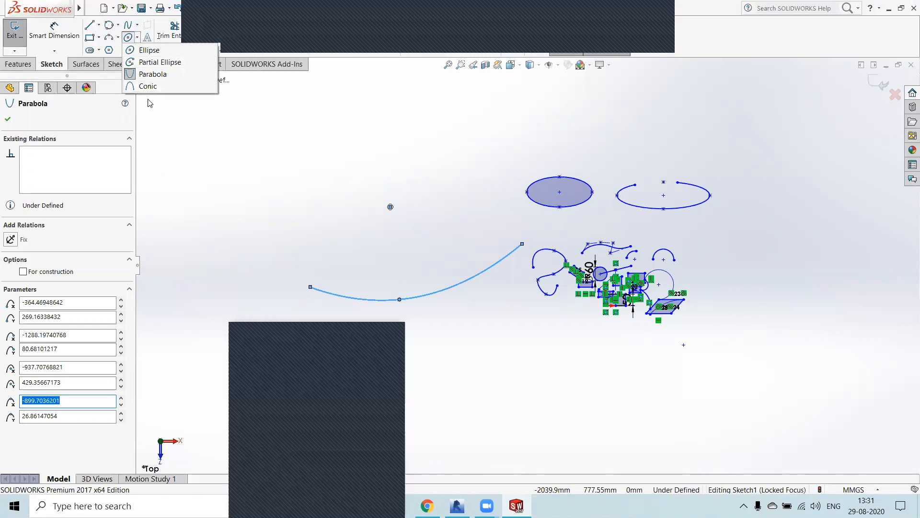
pyautogui.click(145, 86)
pyautogui.click(231, 136)
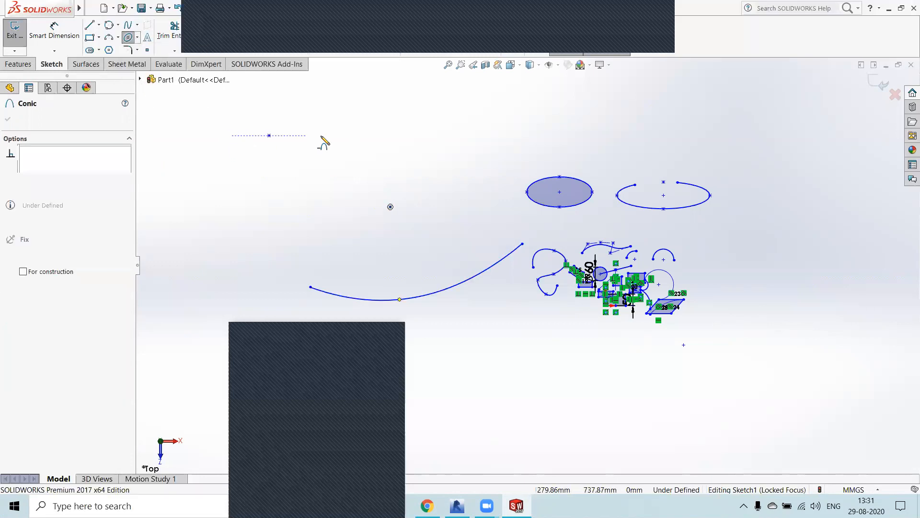
pyautogui.click(365, 136)
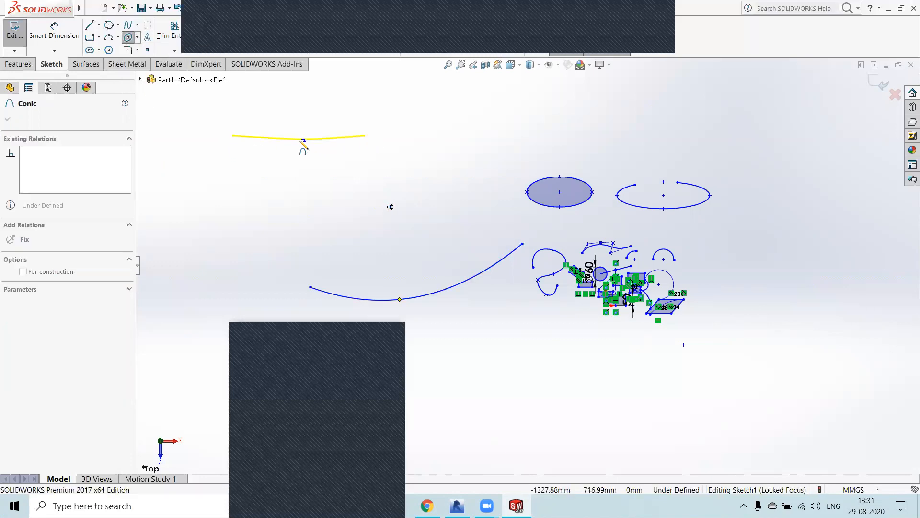
pyautogui.click(276, 299)
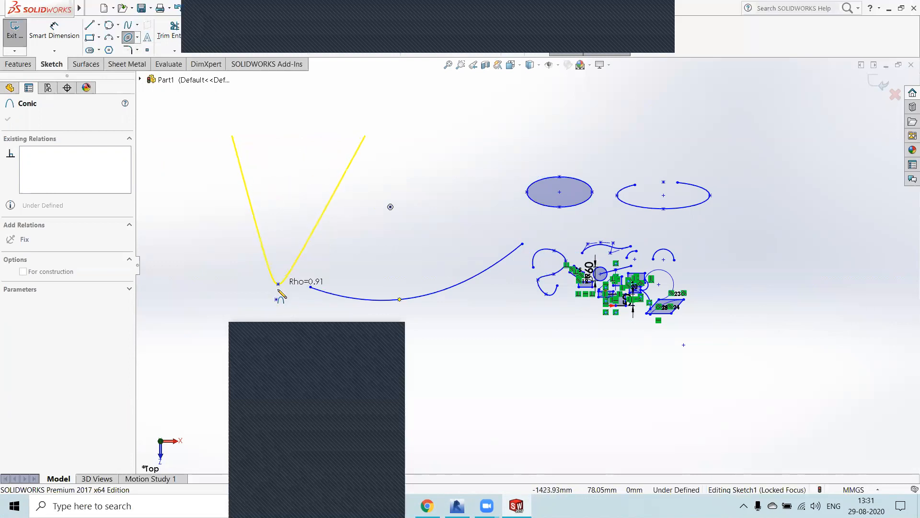
pyautogui.click(278, 288)
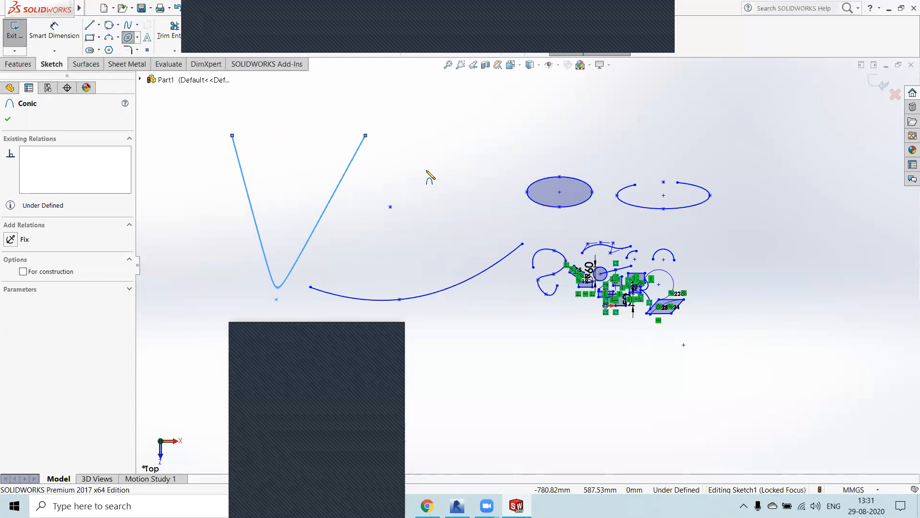
pyautogui.click(138, 50)
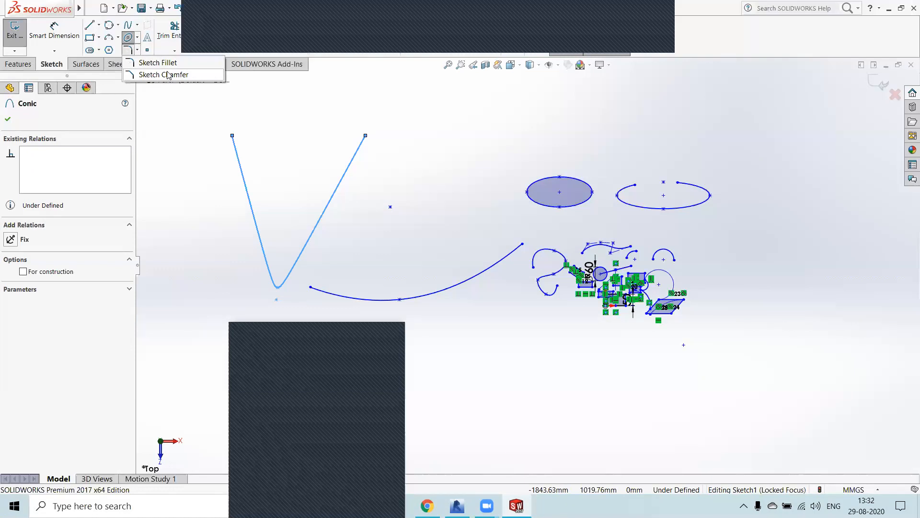
pyautogui.click(180, 118)
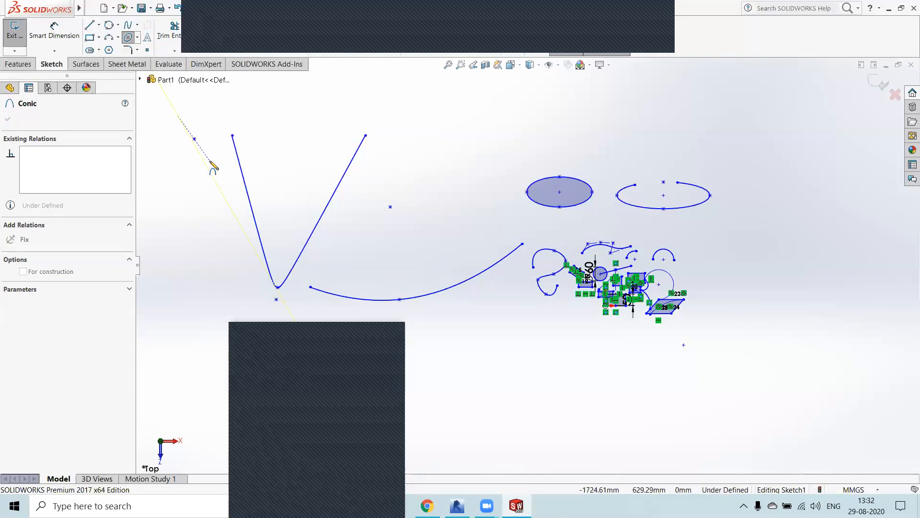
pyautogui.press('Escape')
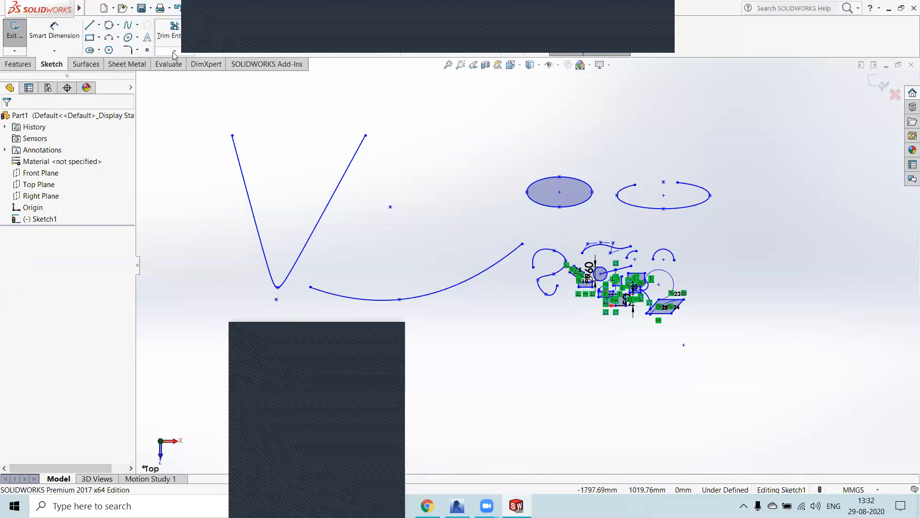